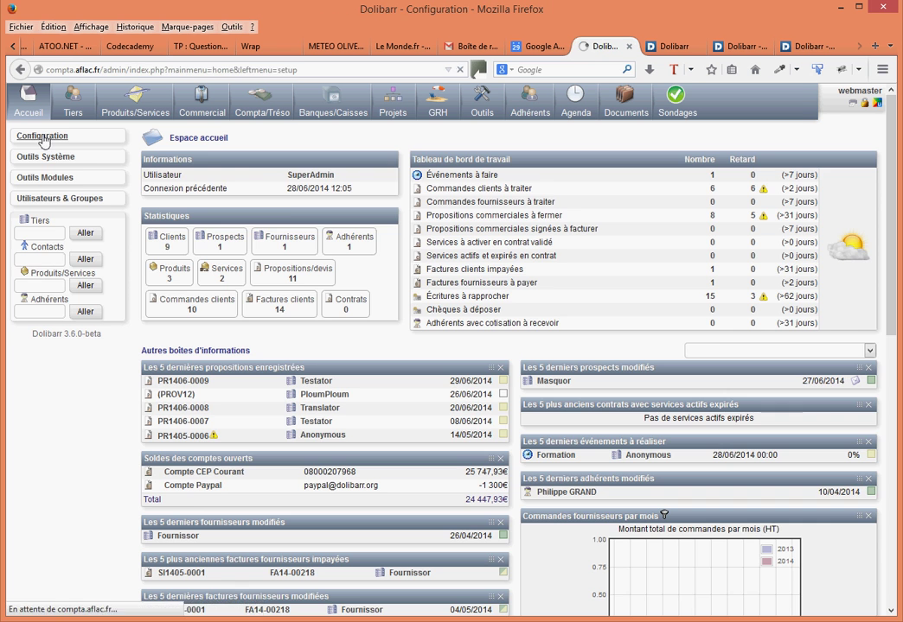
Step: Open the setup page of the Agenda module from the list of modules
{"action": "left_click", "coordinate": [36, 160]}
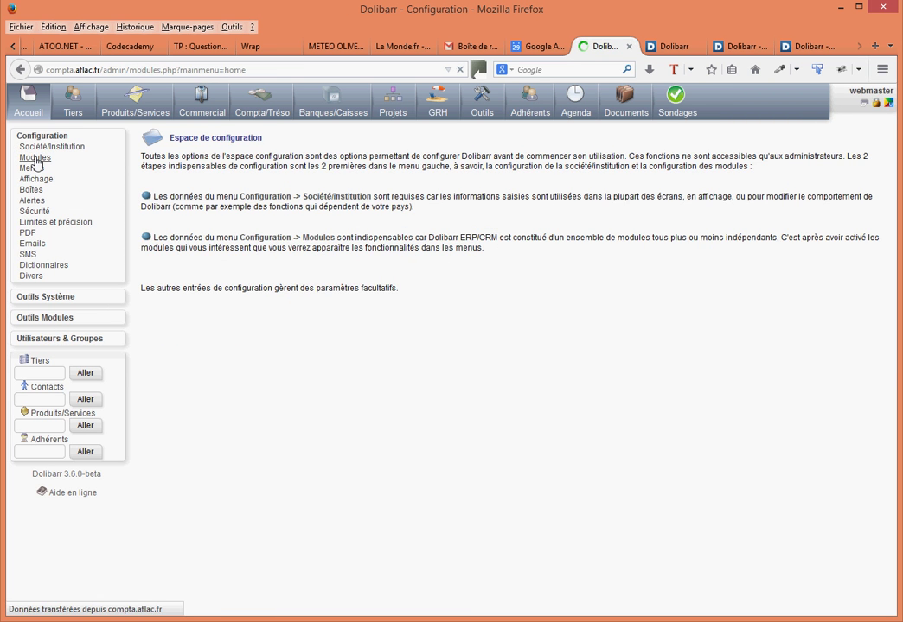
{"action": "scroll", "coordinate": [418, 434], "scroll_direction": "down", "scroll_amount": 5}
{"action": "scroll", "coordinate": [418, 434], "scroll_direction": "down", "scroll_amount": 1}
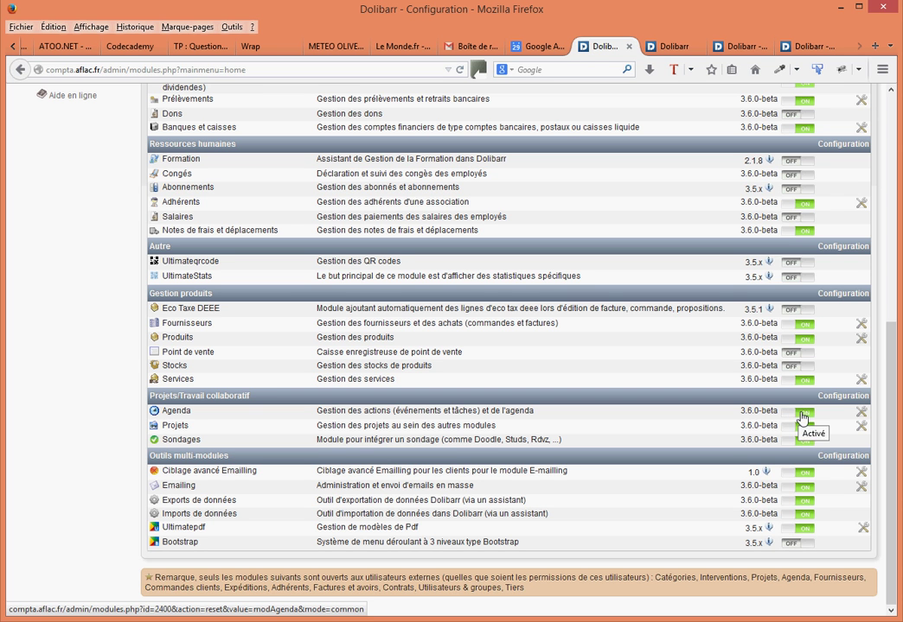
{"action": "left_click", "coordinate": [861, 412]}
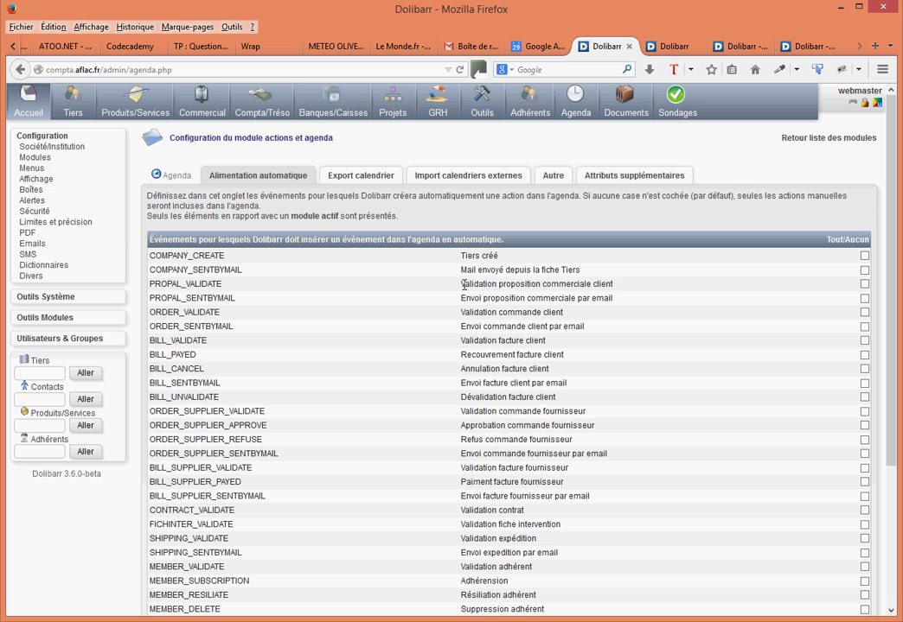
Step: Enable automatic agenda events for PROPAL_VALIDATE (Validation proposition commerciale client) and save the configuration
{"action": "left_click_drag", "start_coordinate": [460, 285], "coordinate": [615, 290]}
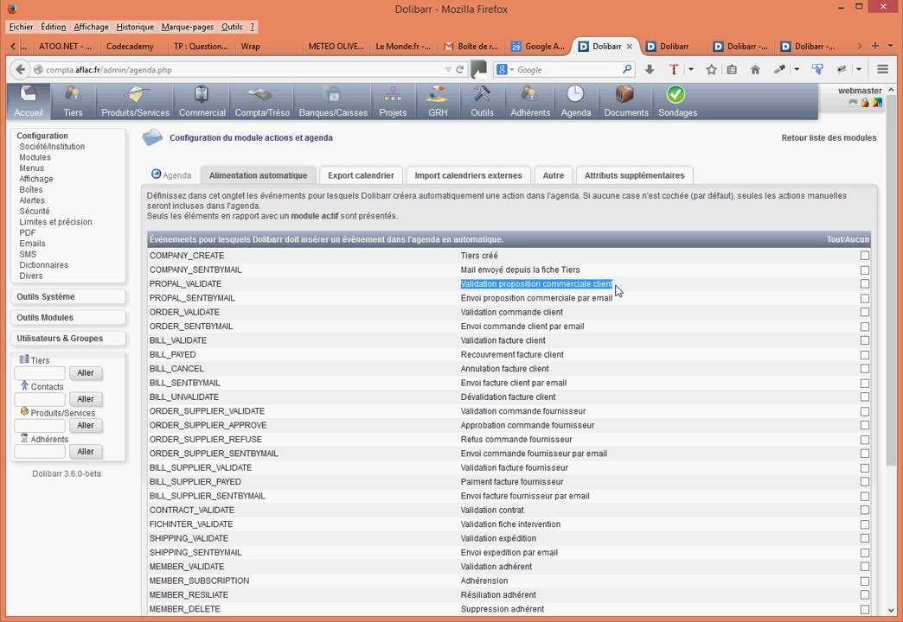
{"action": "left_click", "coordinate": [865, 285]}
{"action": "scroll", "coordinate": [733, 374], "scroll_direction": "down", "scroll_amount": 5}
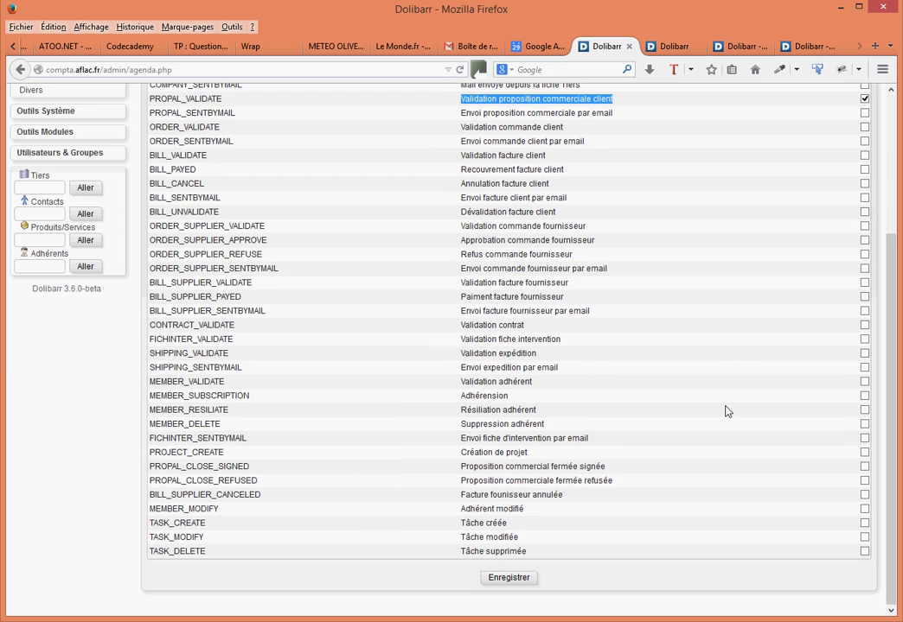
{"action": "left_click", "coordinate": [513, 580]}
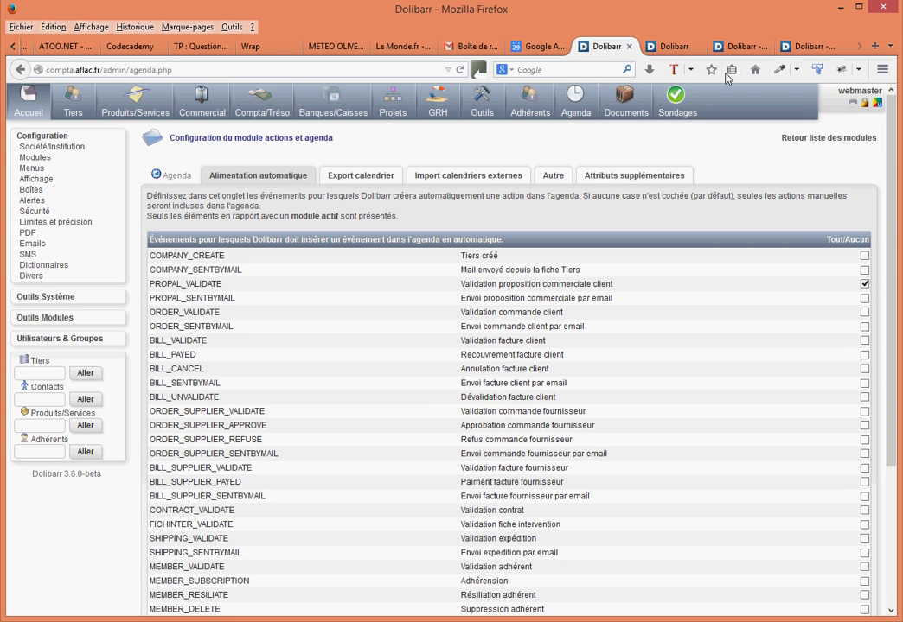
Step: Examine the validated MacBook commercial proposal for Testator, including its reference and linked events
{"action": "left_click", "coordinate": [730, 48]}
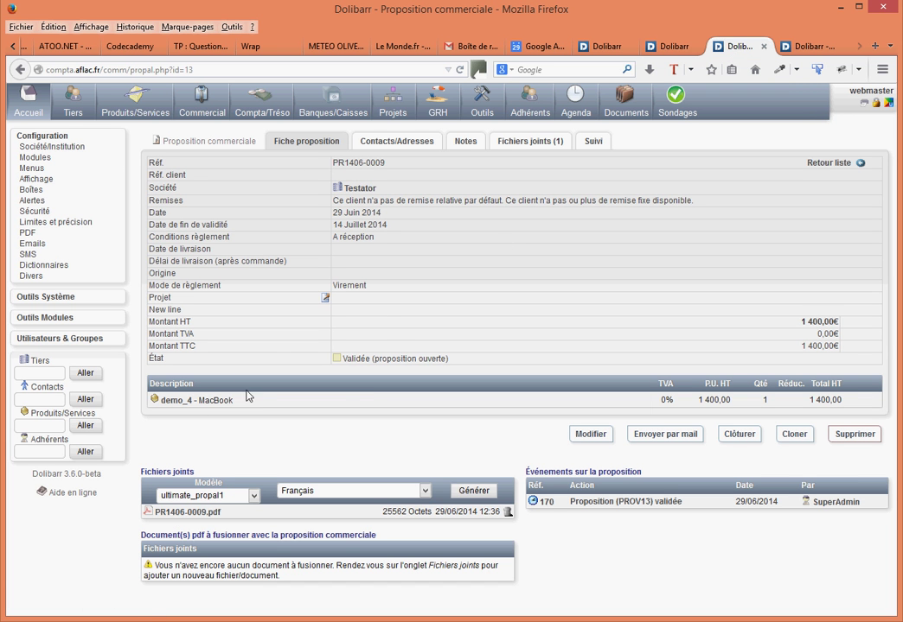
{"action": "mouse_move", "coordinate": [193, 406]}
{"action": "left_click_drag", "start_coordinate": [365, 163], "coordinate": [385, 164]}
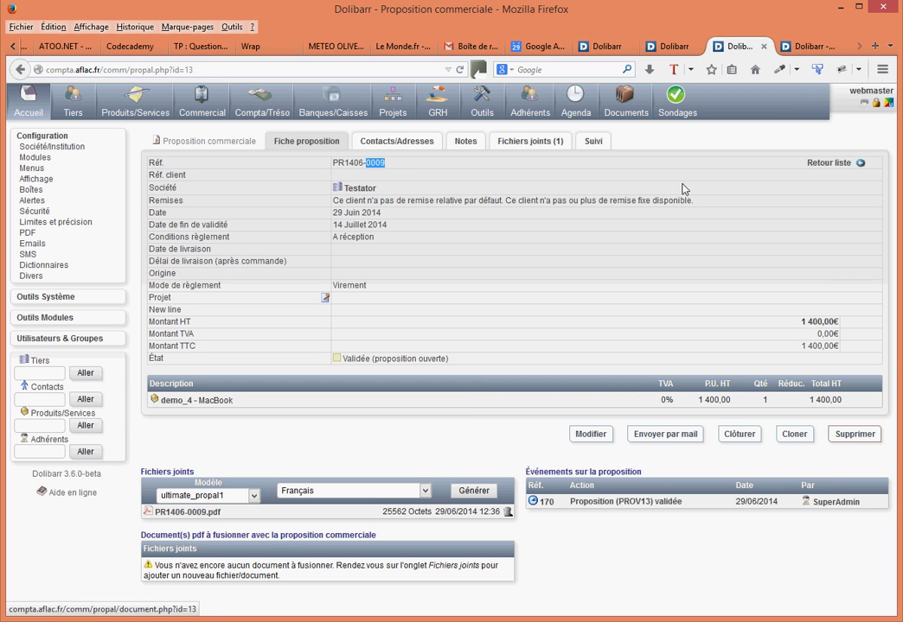
Step: Filter the agenda by "Autre (evênements insérés automatiquement)" in week view and open the proposal event of 29 June 2014
{"action": "left_click", "coordinate": [799, 47]}
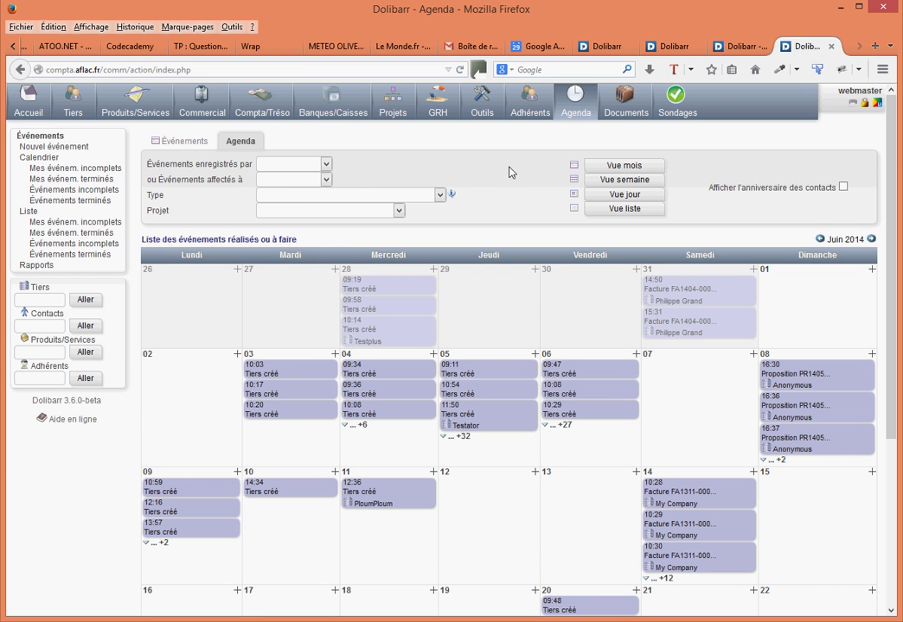
{"action": "left_click", "coordinate": [441, 196]}
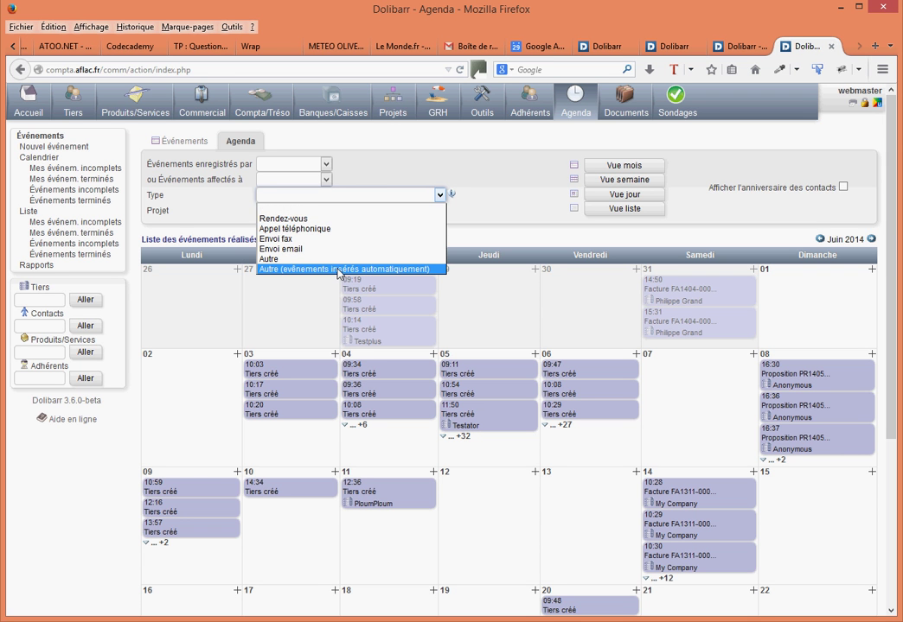
{"action": "left_click", "coordinate": [422, 270]}
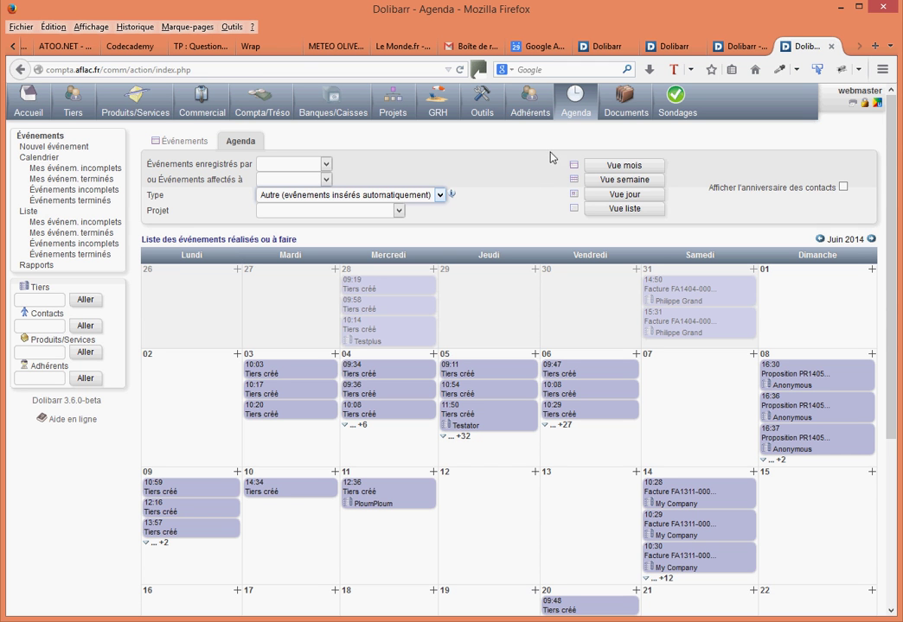
{"action": "left_click", "coordinate": [627, 180]}
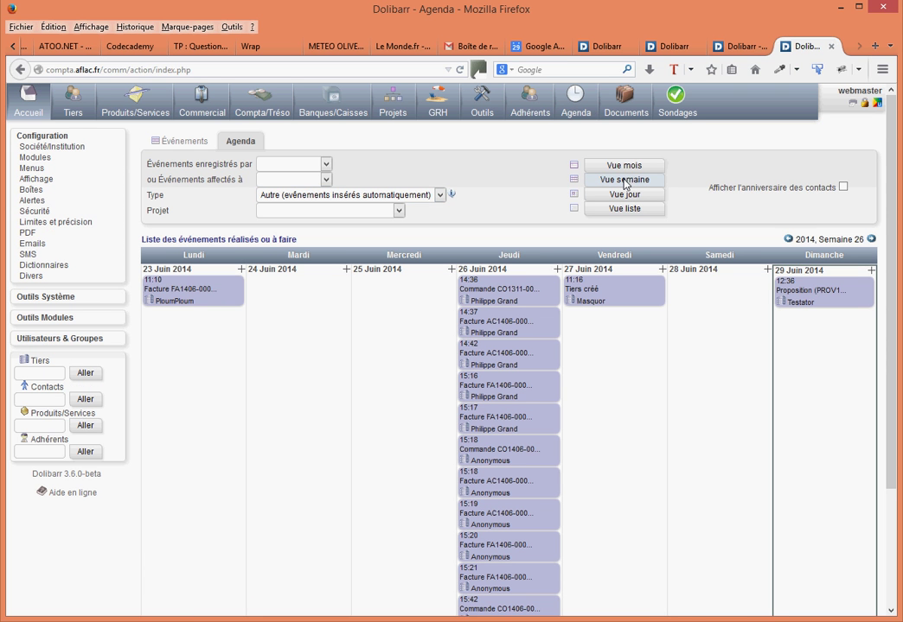
{"action": "left_click", "coordinate": [811, 296]}
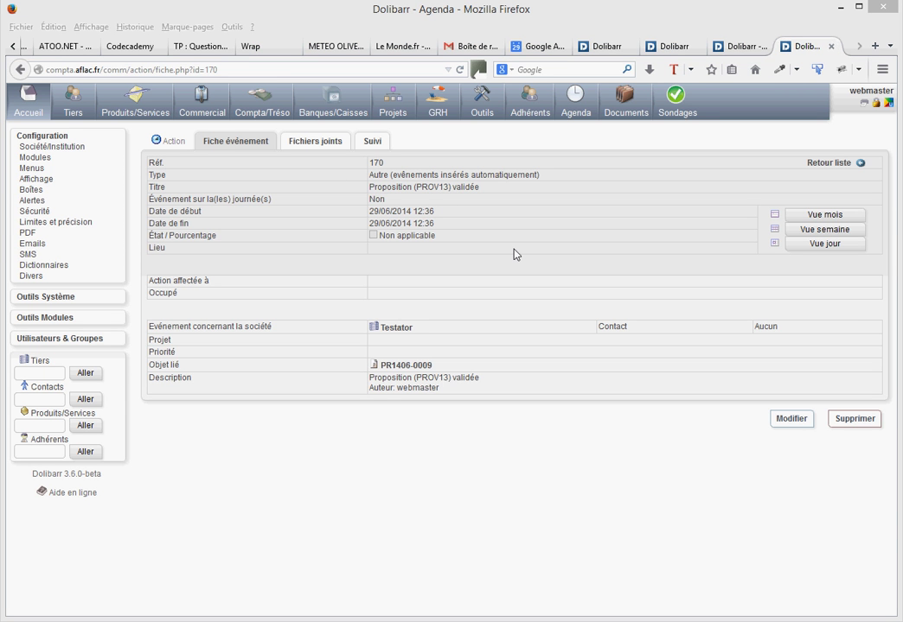
Step: Open the dictionary "Liste des types d'événements de l'agenda" in the configuration area
{"action": "left_click", "coordinate": [620, 50]}
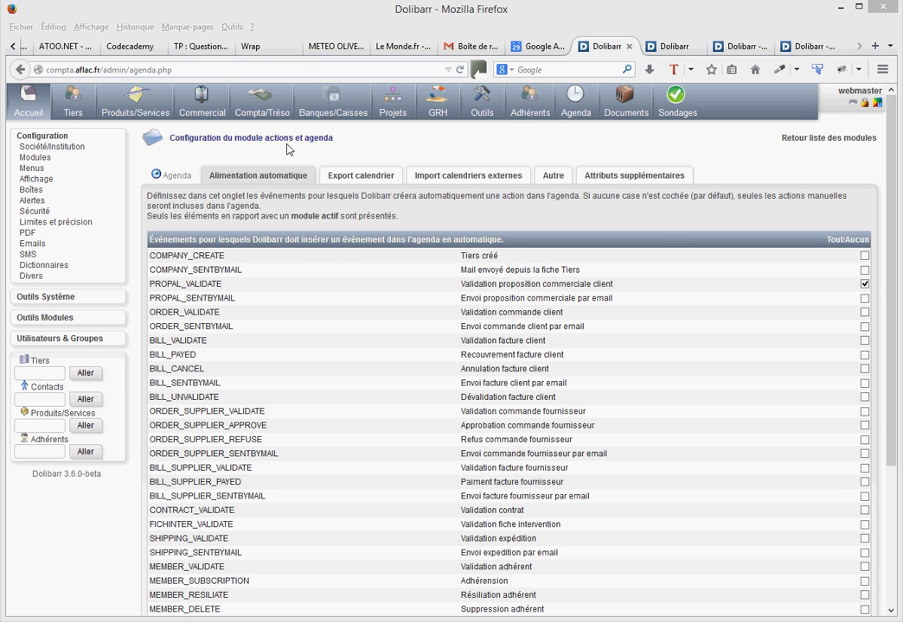
{"action": "left_click", "coordinate": [675, 47]}
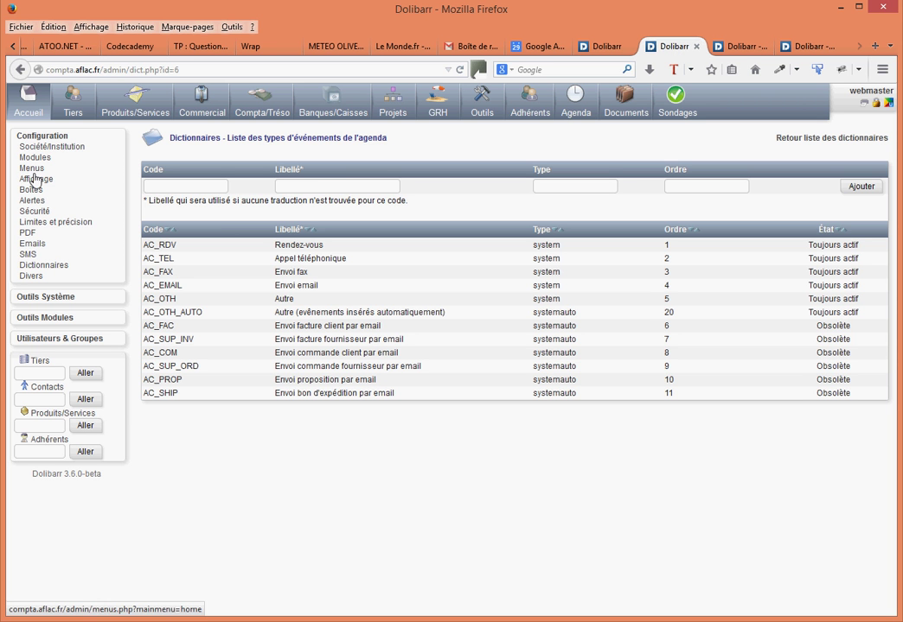
{"action": "left_click", "coordinate": [35, 269]}
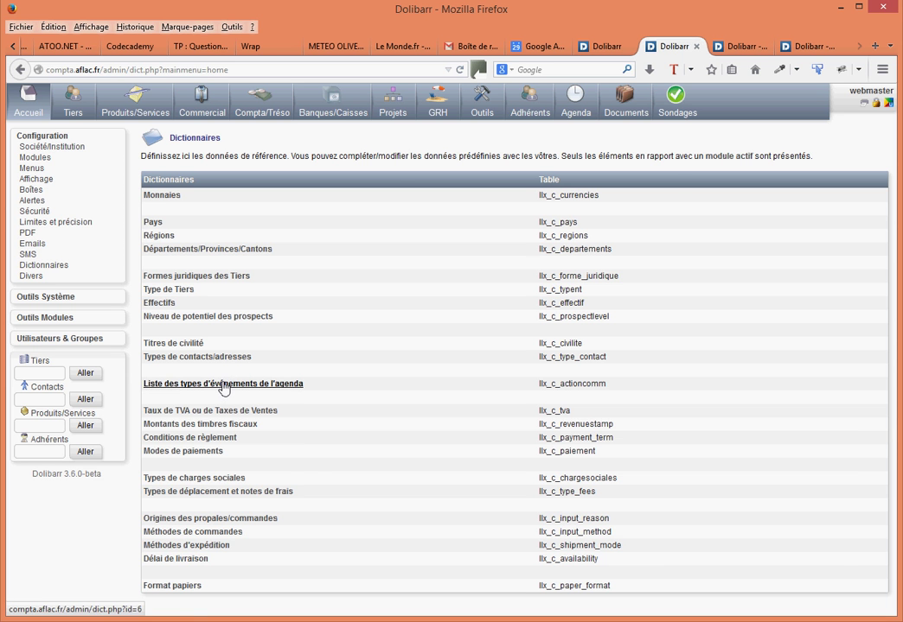
{"action": "left_click", "coordinate": [222, 386]}
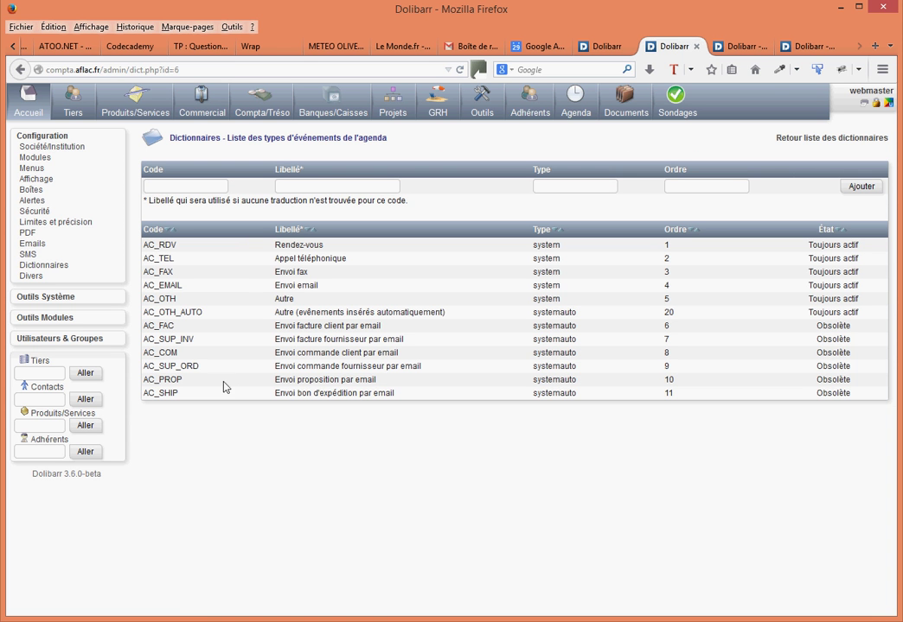
Step: Enter AC_TEST as the code of a new agenda event type
{"action": "left_click", "coordinate": [176, 187]}
{"action": "type", "text": "a"}
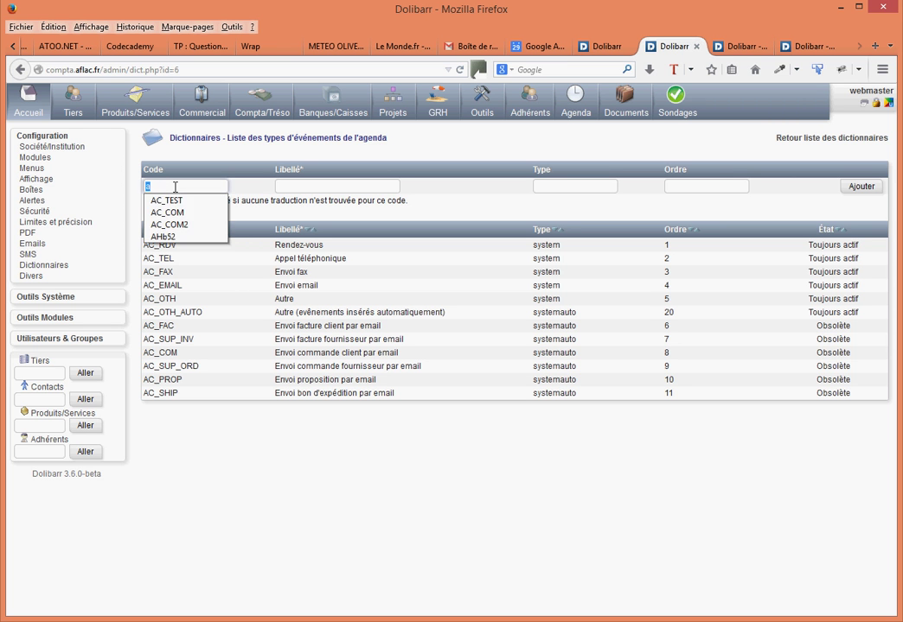
{"action": "left_click", "coordinate": [173, 198]}
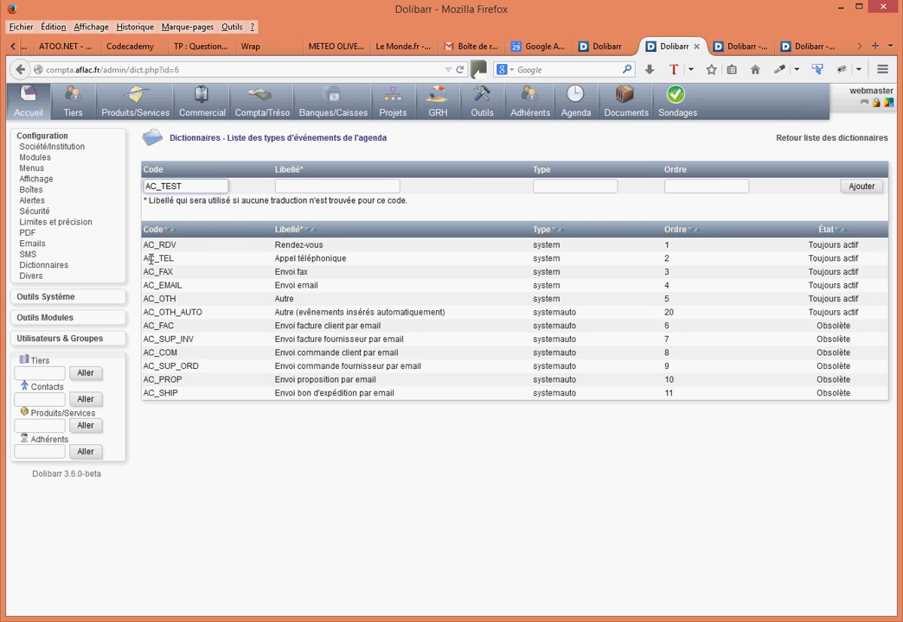
{"action": "left_click_drag", "start_coordinate": [143, 245], "coordinate": [160, 248]}
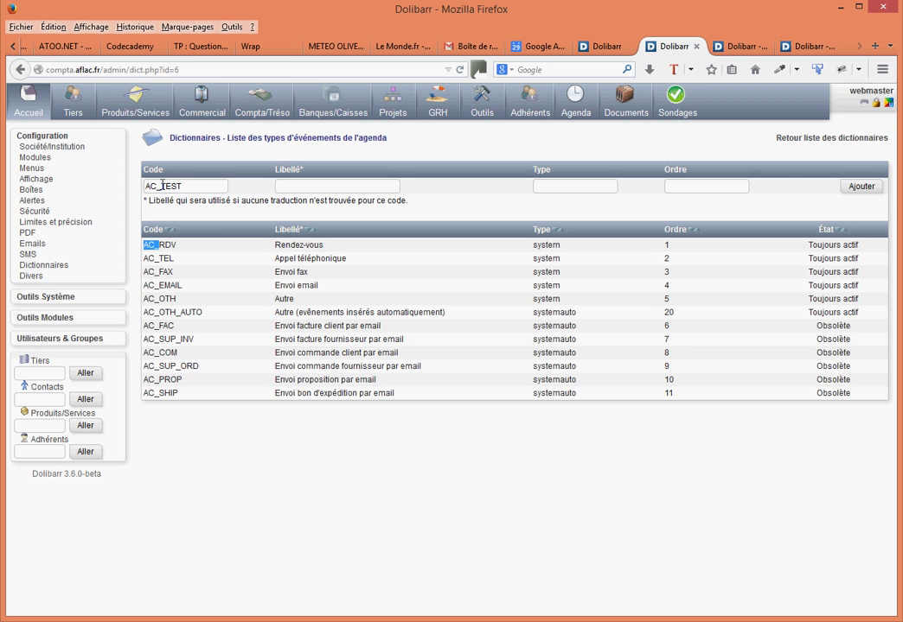
{"action": "left_click_drag", "start_coordinate": [162, 185], "coordinate": [201, 185]}
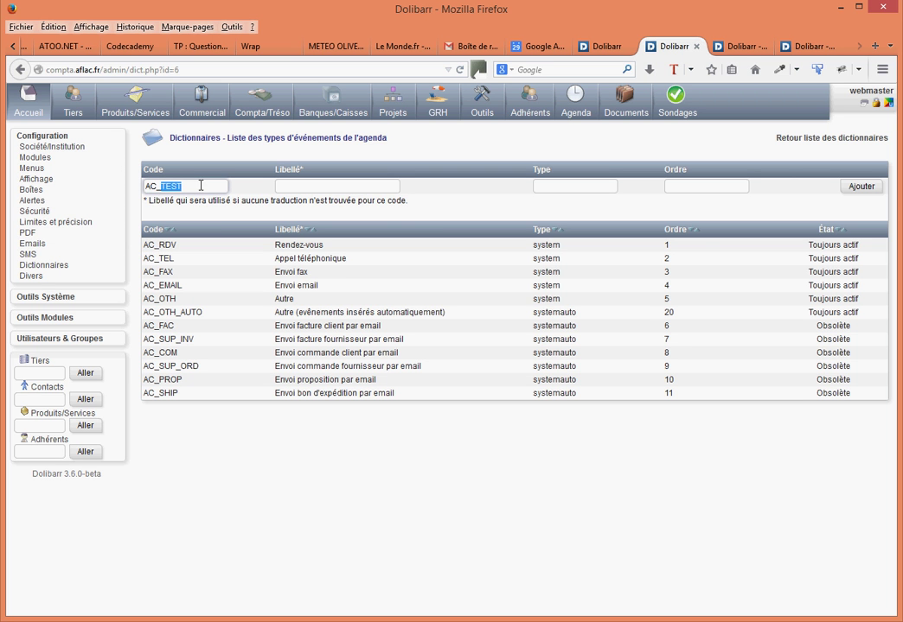
Step: Set the new event type's label to "vacances" and its type to "user"
{"action": "left_click", "coordinate": [297, 185]}
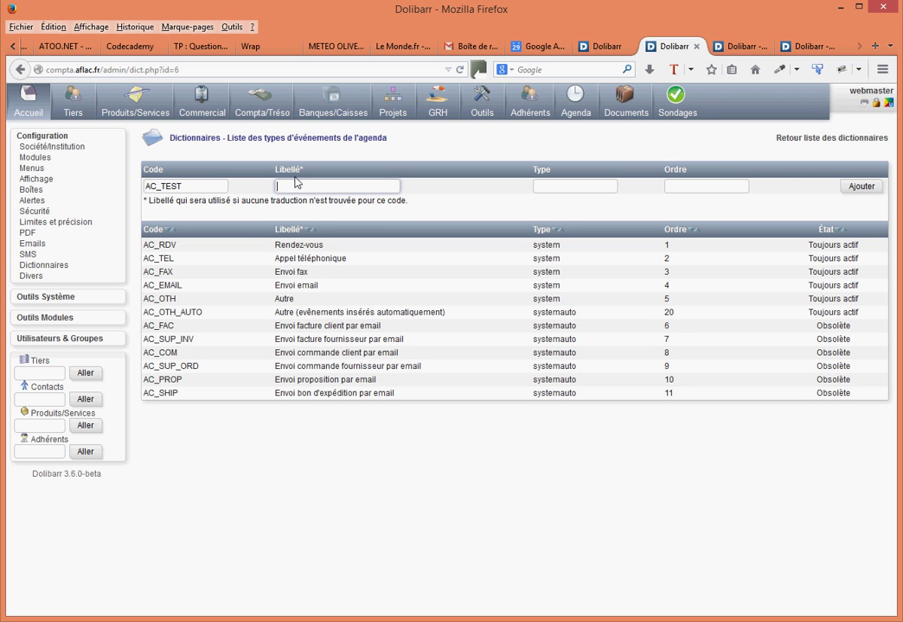
{"action": "type", "text": "vacances"}
{"action": "left_click", "coordinate": [560, 185]}
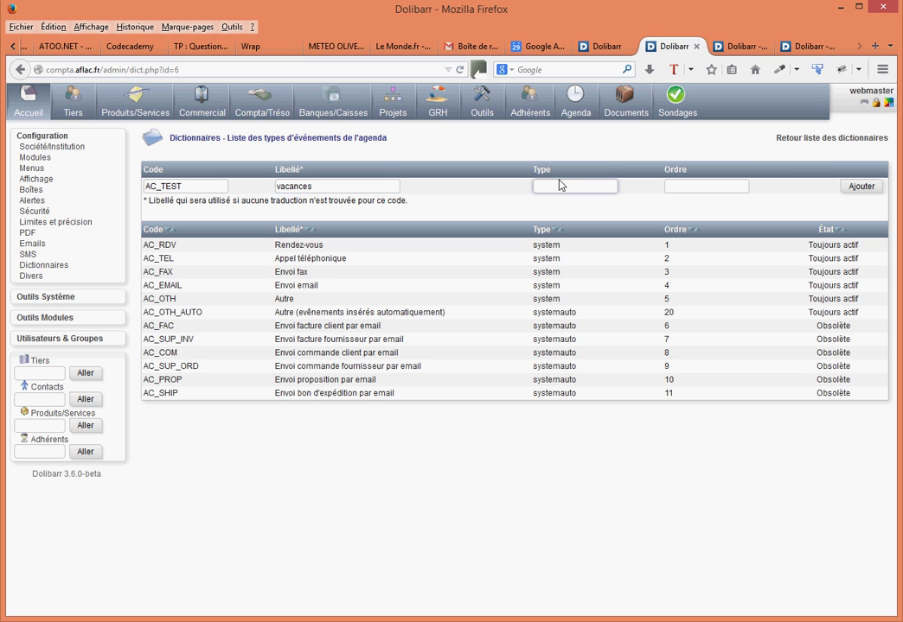
{"action": "type", "text": "user"}
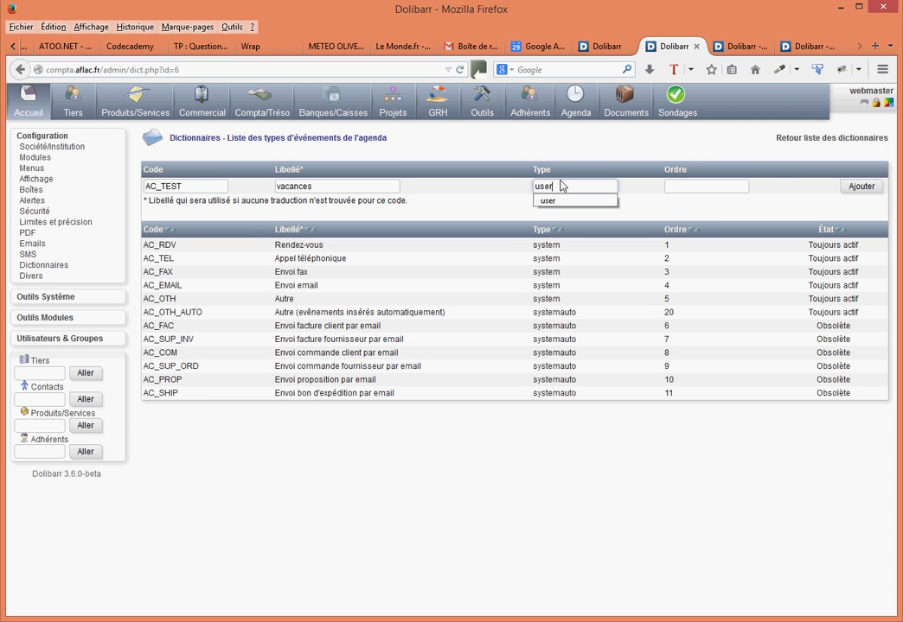
Step: Set the new event type's order to 21 and add the entry to the dictionary
{"action": "left_click", "coordinate": [683, 187]}
{"action": "type", "text": "2"}
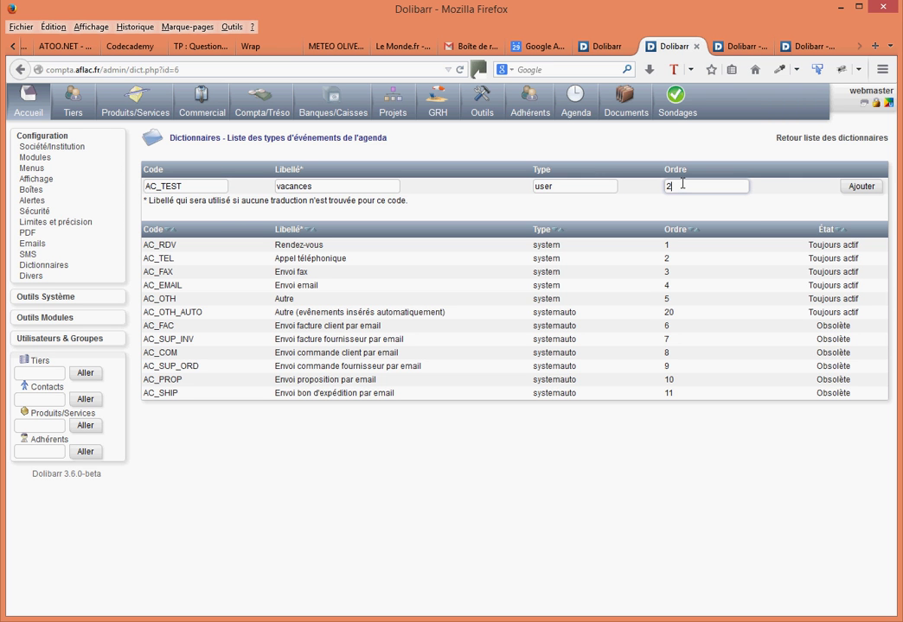
{"action": "type", "text": "14"}
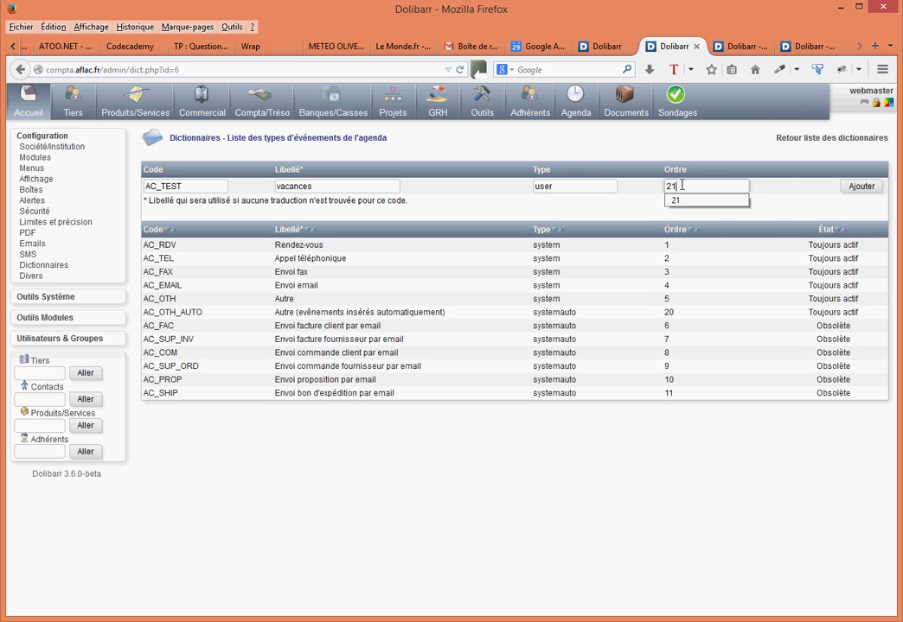
{"action": "left_click", "coordinate": [644, 210]}
{"action": "left_click", "coordinate": [863, 186]}
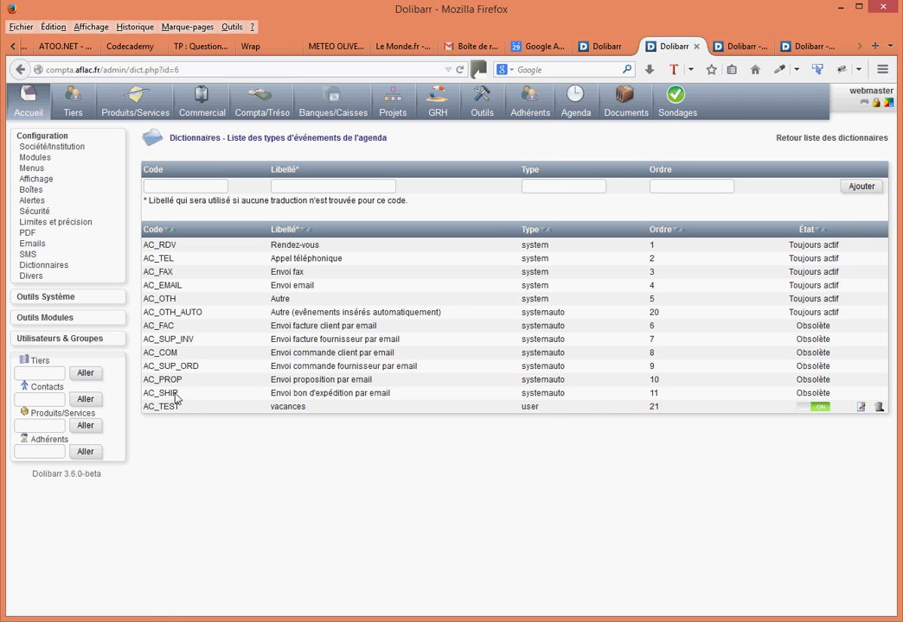
{"action": "left_click_drag", "start_coordinate": [149, 406], "coordinate": [309, 410]}
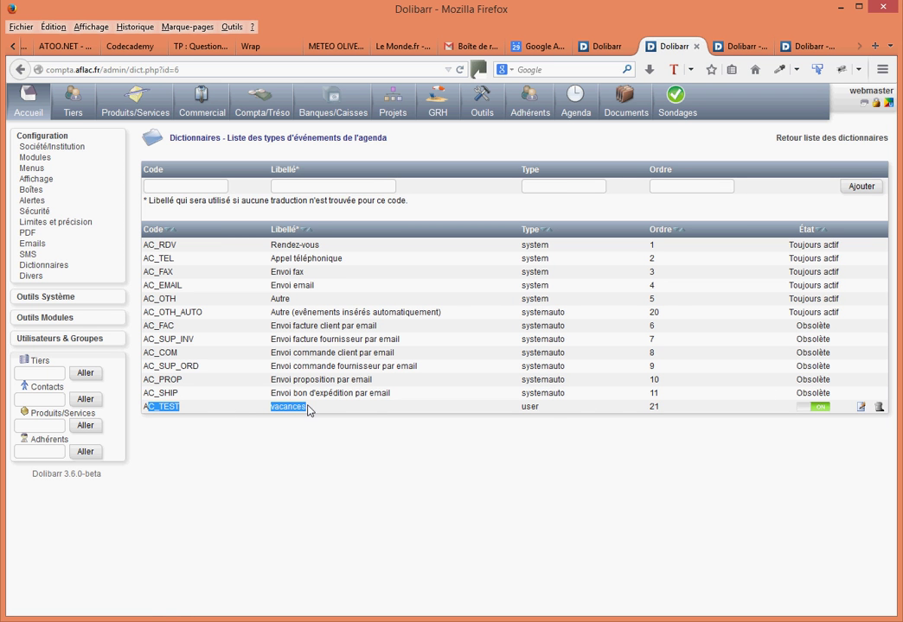
{"action": "left_click", "coordinate": [398, 410]}
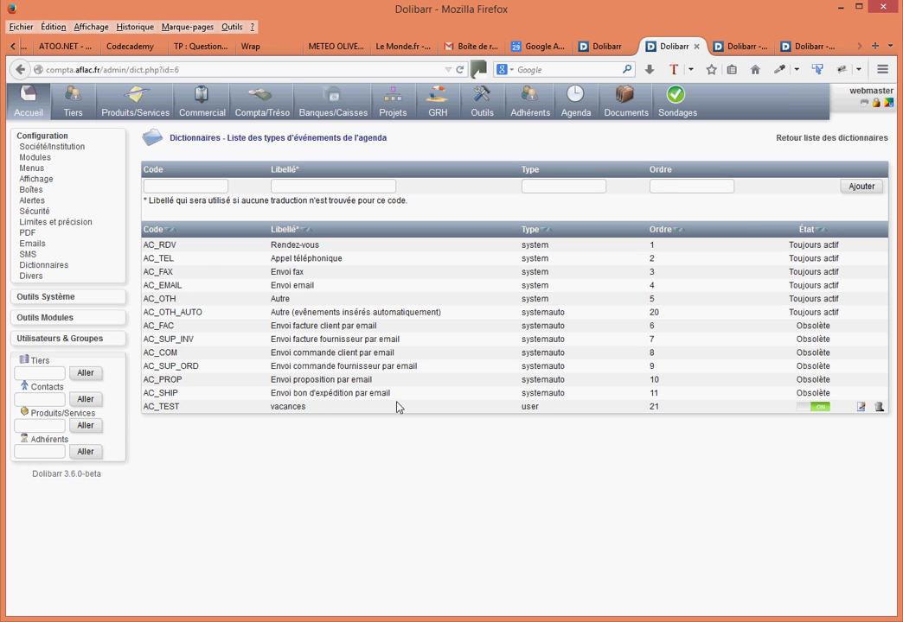
Step: Return to the agenda calendar and choose "vacances" as the event type filter
{"action": "left_click", "coordinate": [802, 48]}
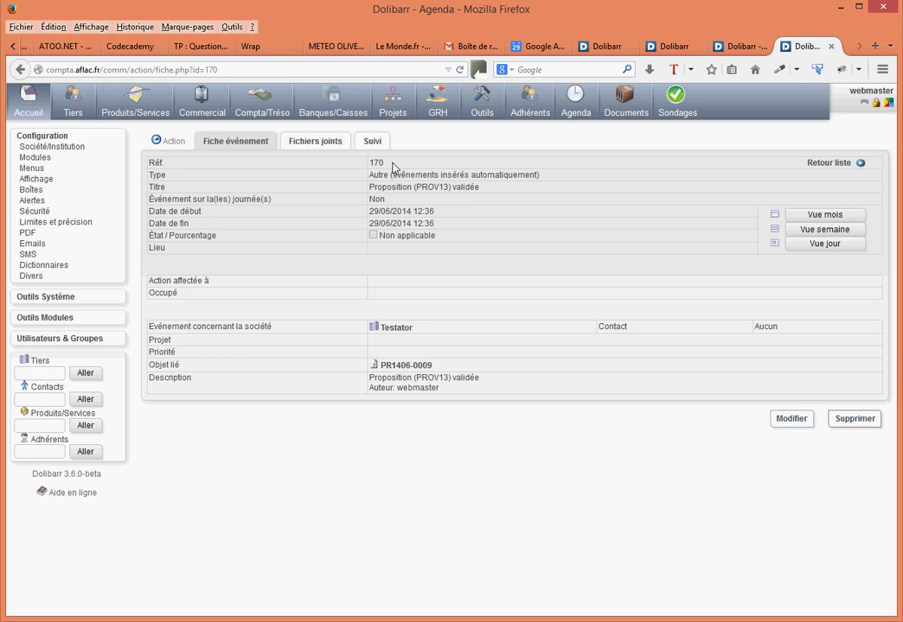
{"action": "left_click", "coordinate": [578, 105]}
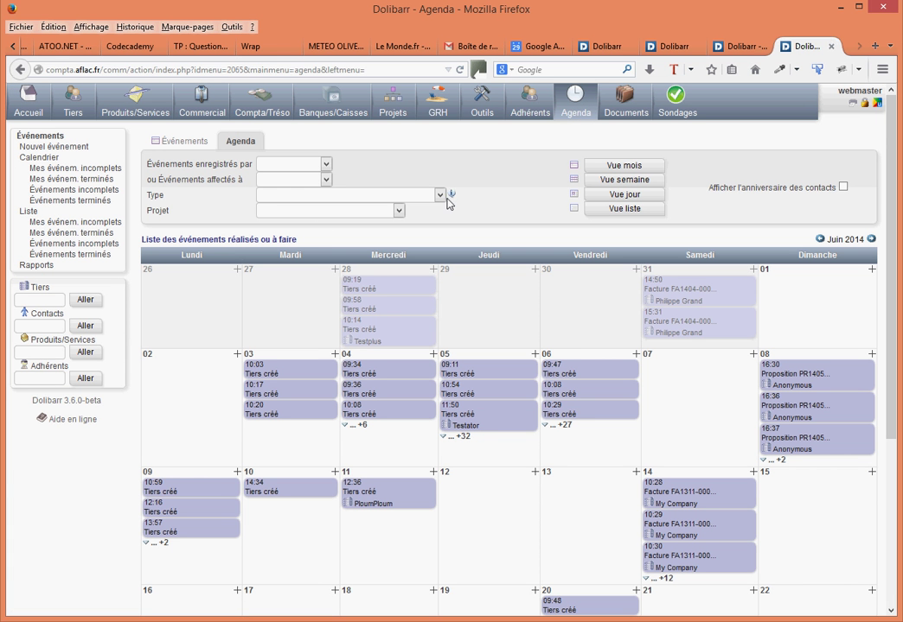
{"action": "left_click", "coordinate": [440, 198]}
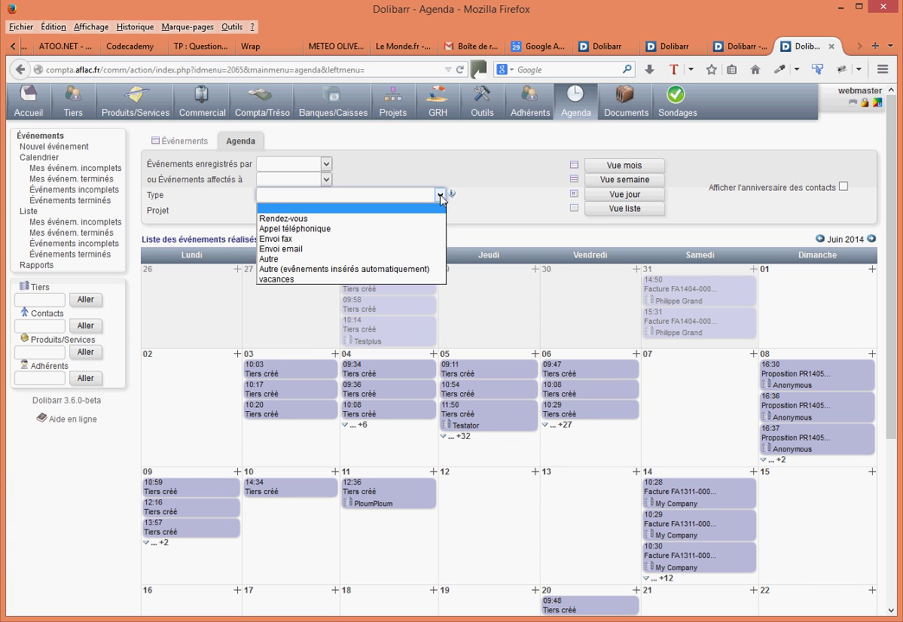
{"action": "left_click", "coordinate": [282, 281]}
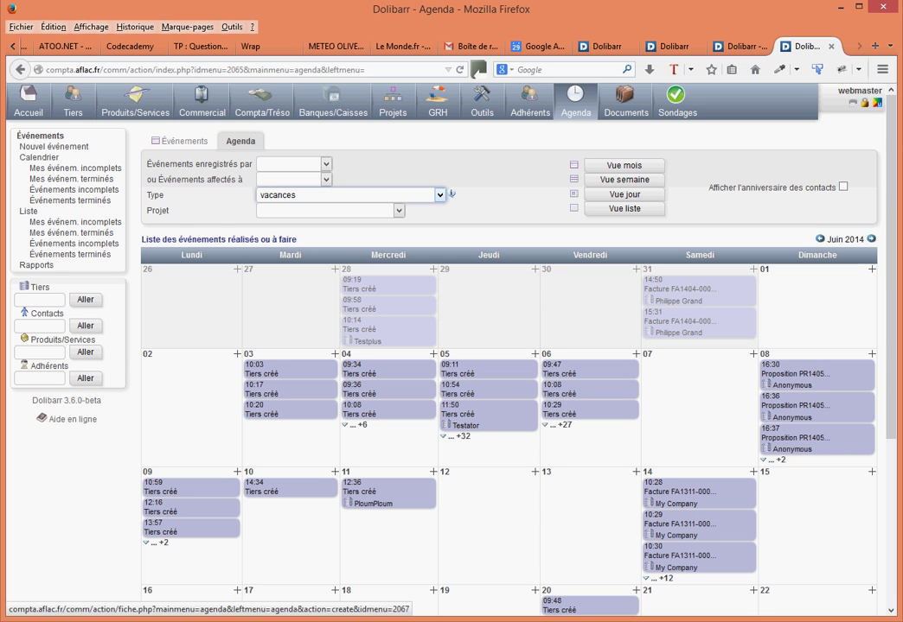
Step: Start a new agenda event of type "vacances" with the title "mes dates de vacances"
{"action": "left_click", "coordinate": [55, 147]}
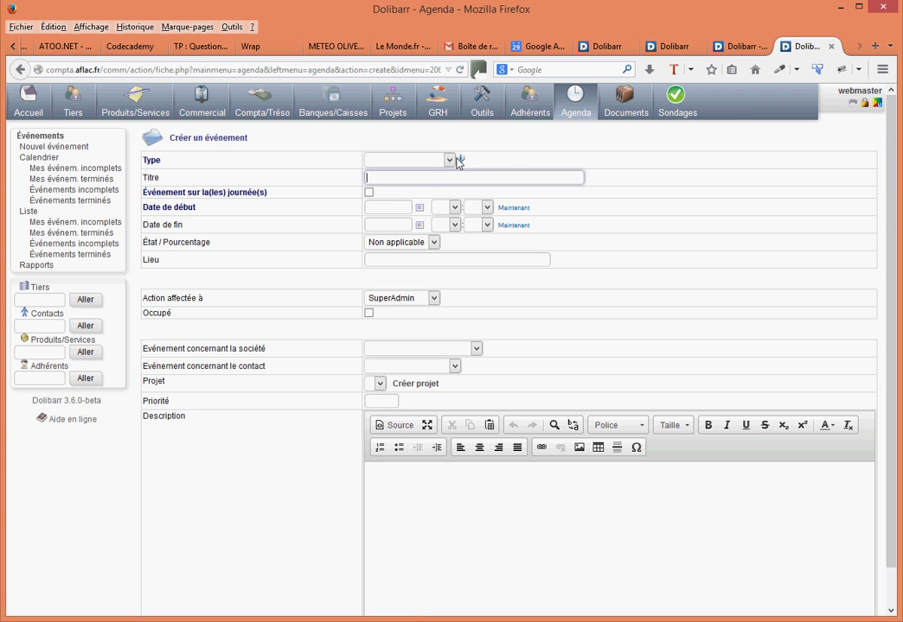
{"action": "left_click", "coordinate": [448, 160]}
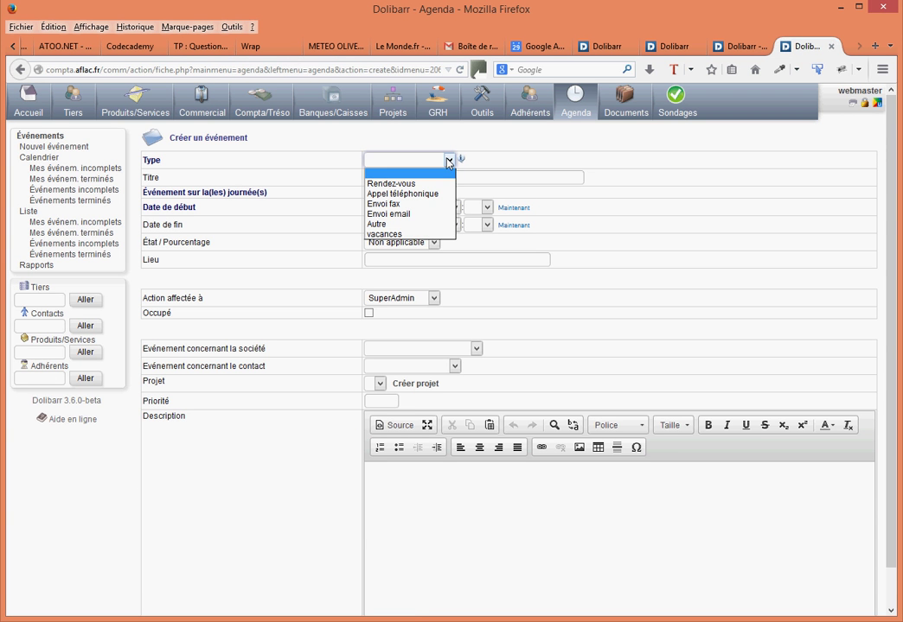
{"action": "left_click", "coordinate": [424, 236]}
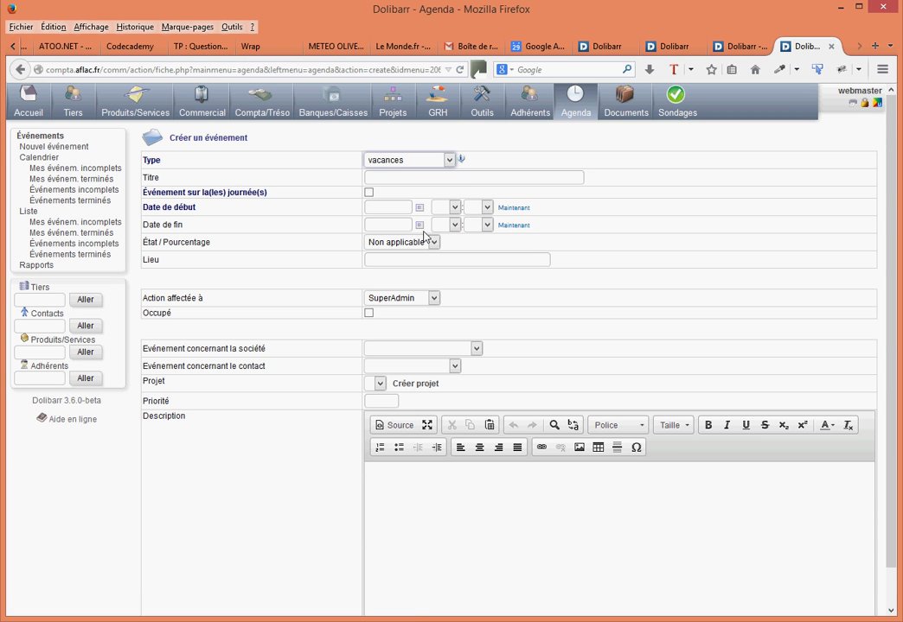
{"action": "left_click", "coordinate": [394, 176]}
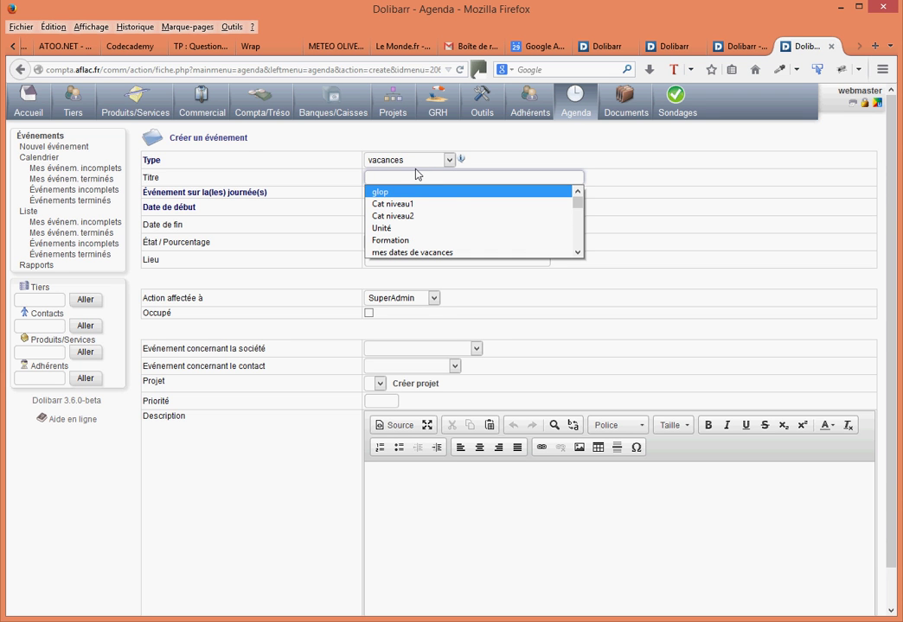
{"action": "type", "text": "me"}
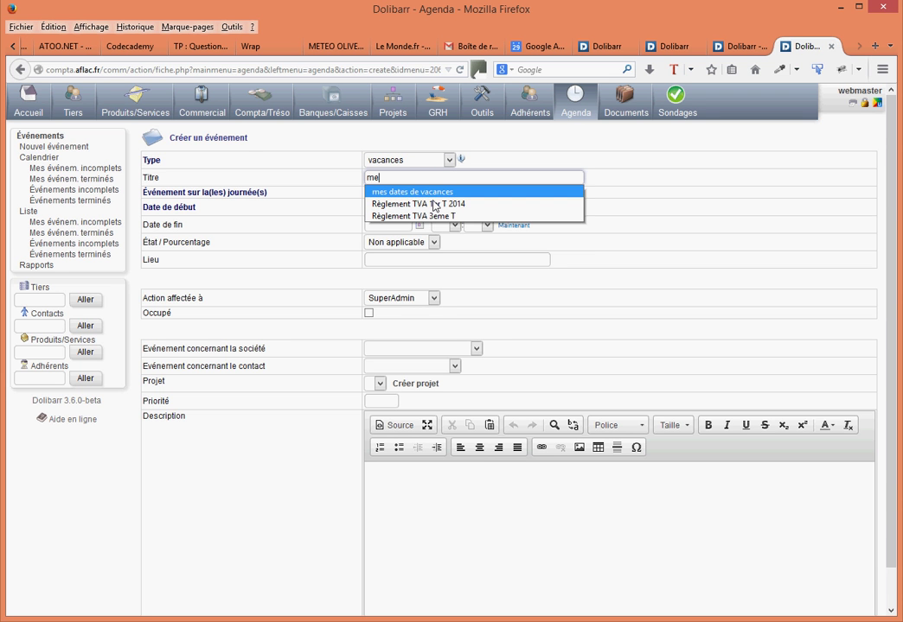
{"action": "left_click", "coordinate": [435, 192]}
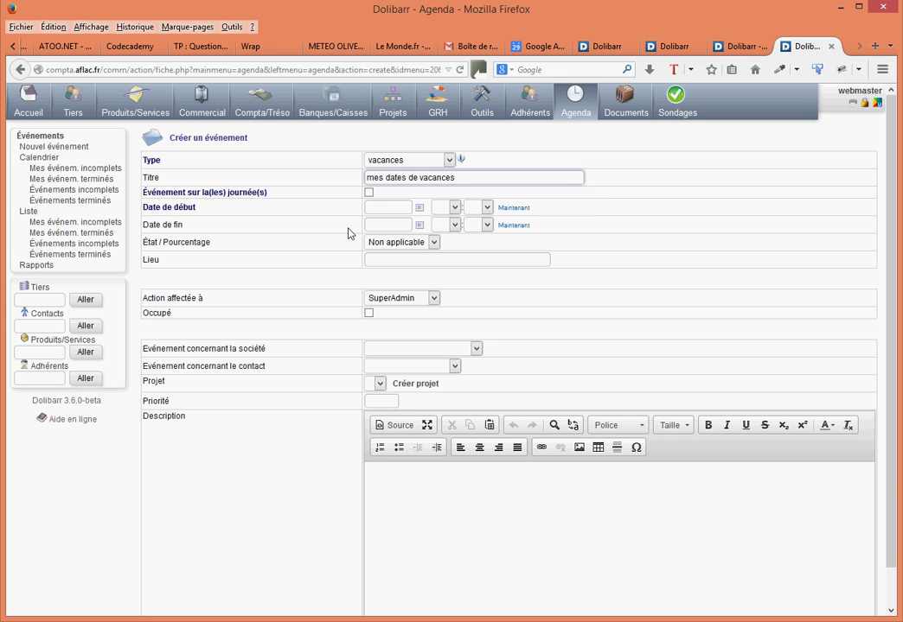
Step: Set the event's dates from 01/06/2014 to 30/06/2014 and its location to "Baléares"
{"action": "left_click", "coordinate": [419, 211]}
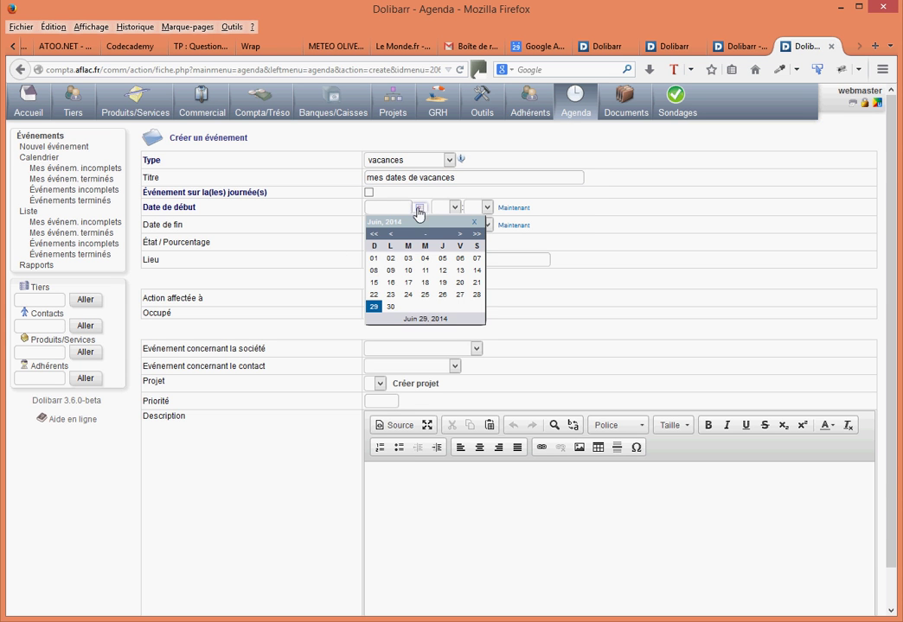
{"action": "left_click", "coordinate": [375, 261]}
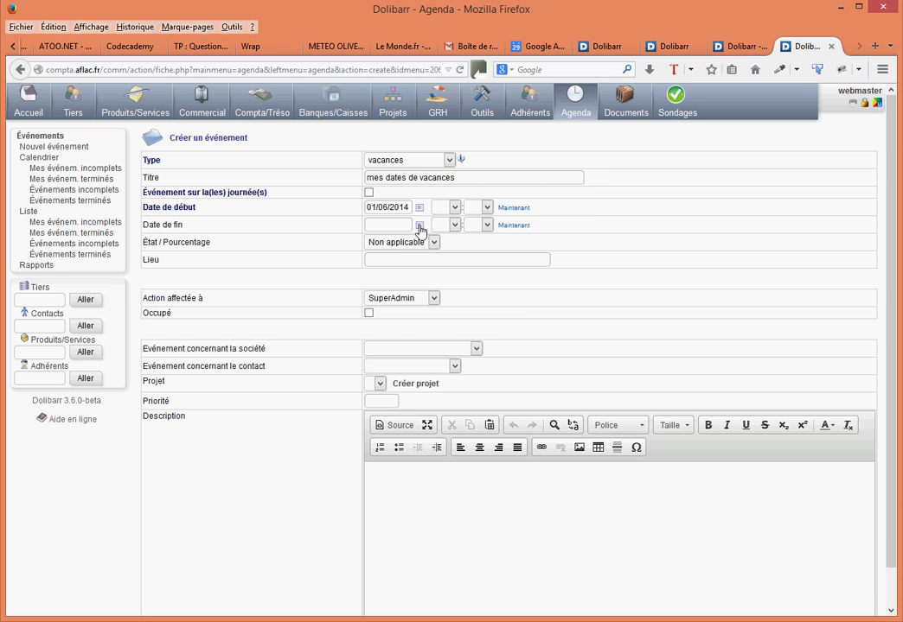
{"action": "left_click", "coordinate": [418, 224]}
{"action": "left_click", "coordinate": [395, 326]}
{"action": "left_click", "coordinate": [405, 260]}
{"action": "left_click", "coordinate": [399, 275]}
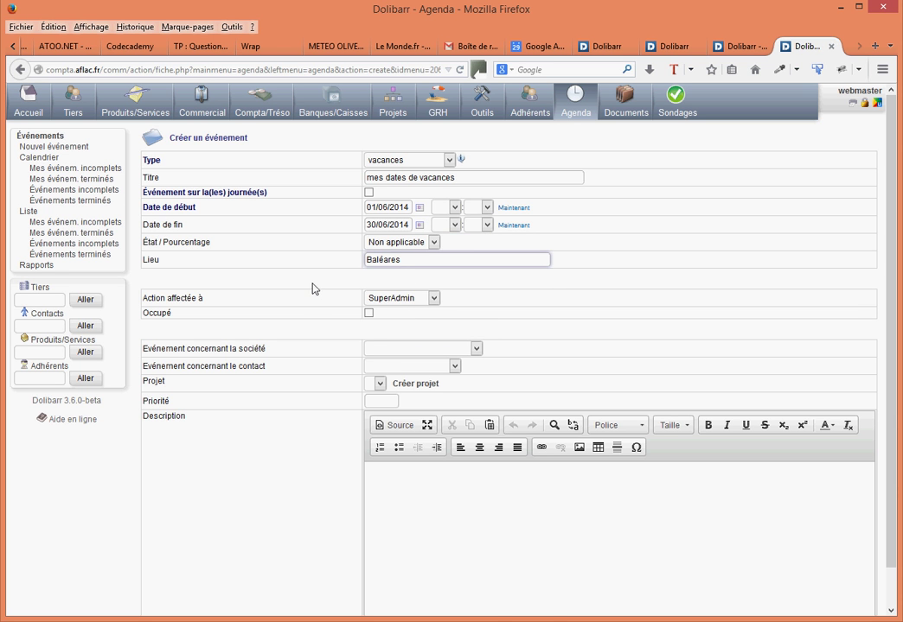
Step: Link the event to the company ATOO.NET and add it to the agenda
{"action": "scroll", "coordinate": [313, 289], "scroll_direction": "down", "scroll_amount": 1}
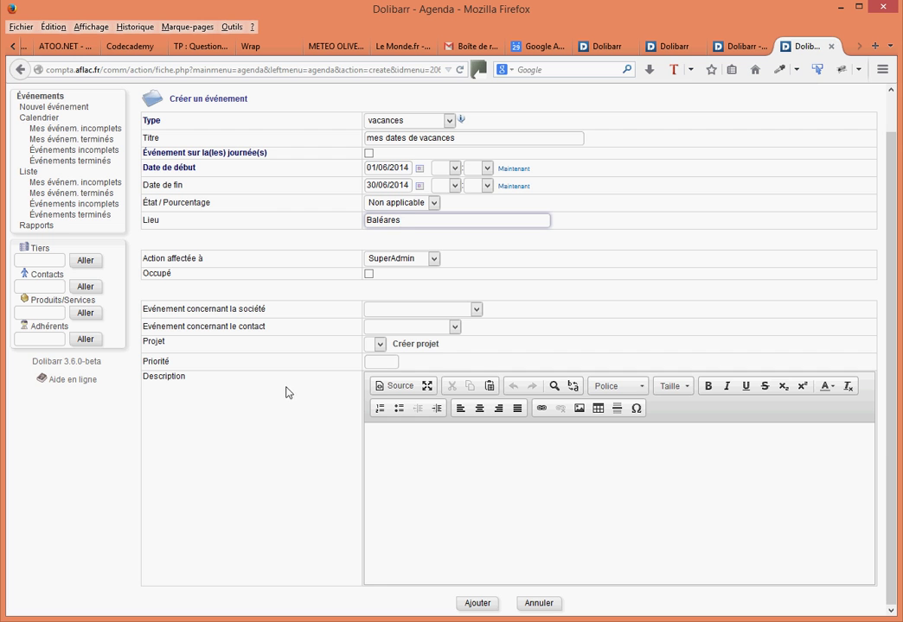
{"action": "left_click", "coordinate": [476, 309]}
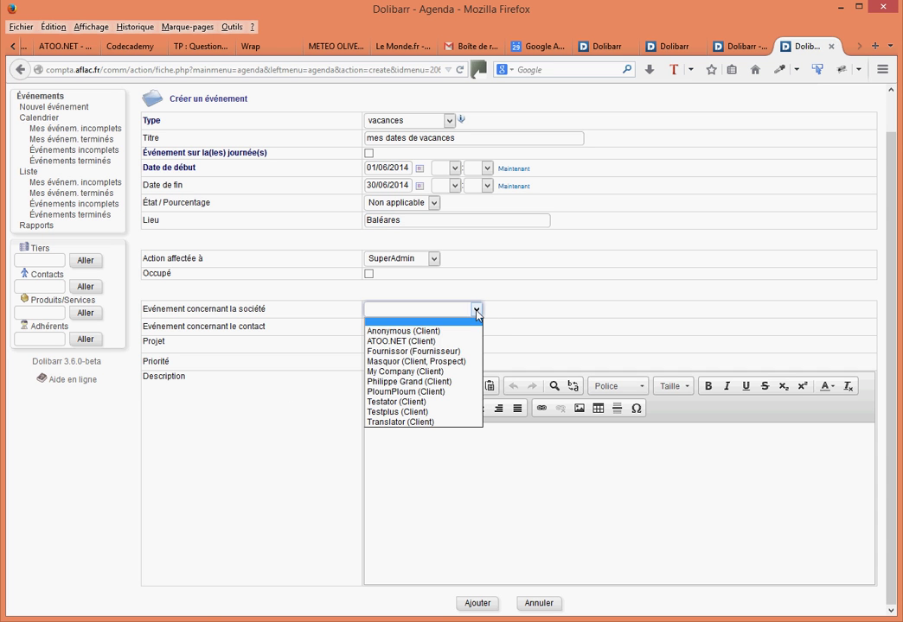
{"action": "left_click", "coordinate": [428, 342]}
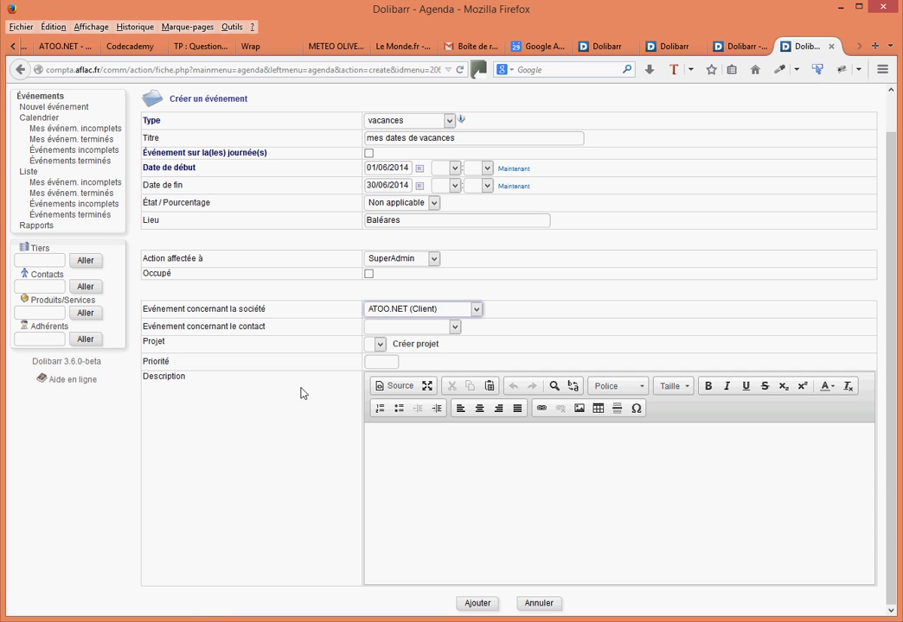
{"action": "left_click", "coordinate": [477, 604]}
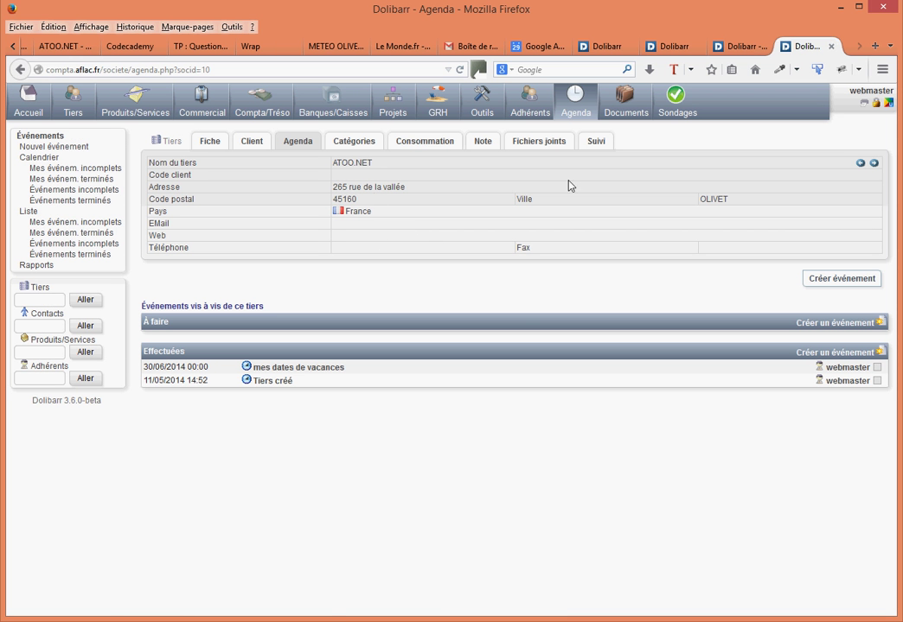
Step: Filter the agenda's month view by the "vacances" type and open the 1 June event's record
{"action": "left_click", "coordinate": [579, 104]}
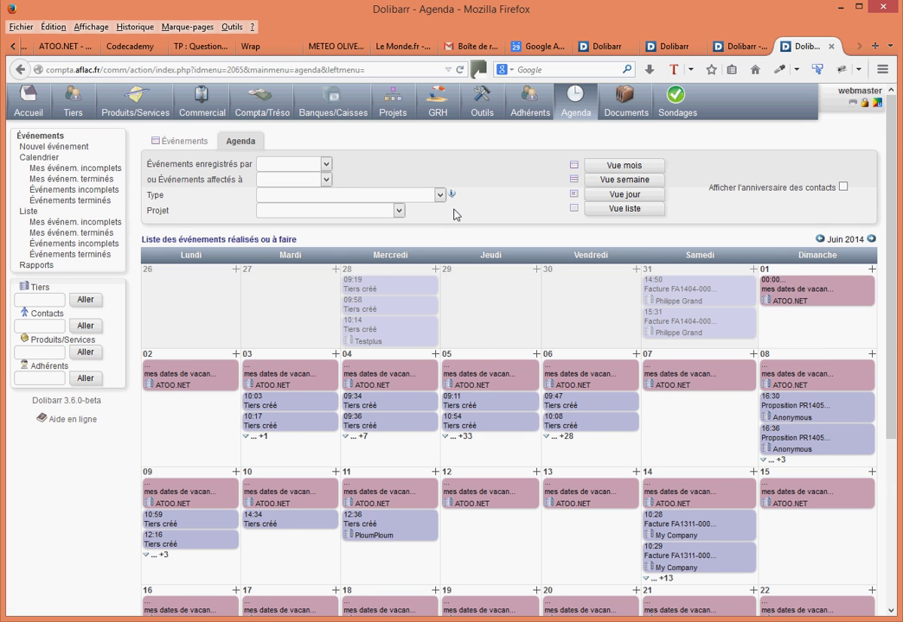
{"action": "left_click", "coordinate": [440, 194]}
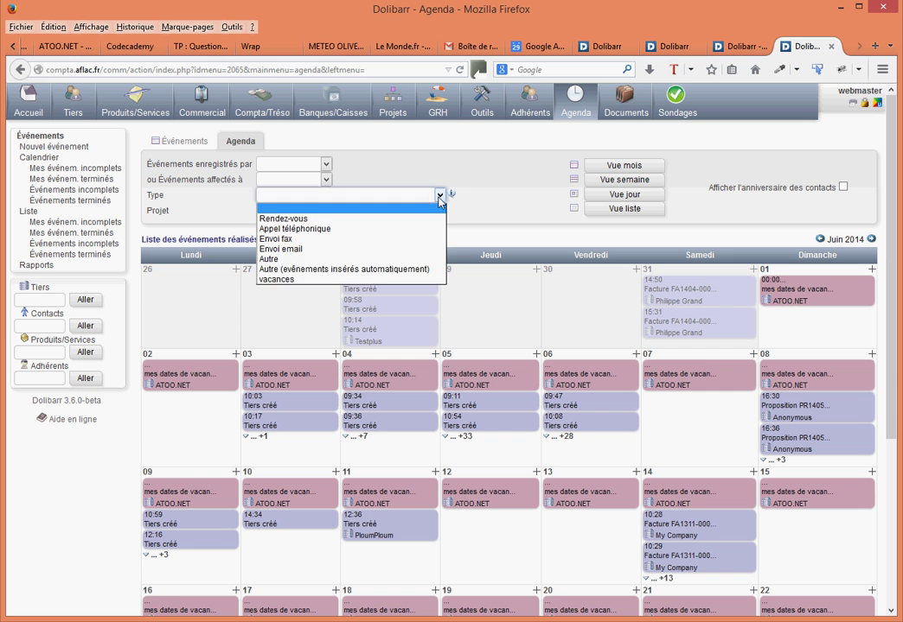
{"action": "left_click", "coordinate": [327, 280]}
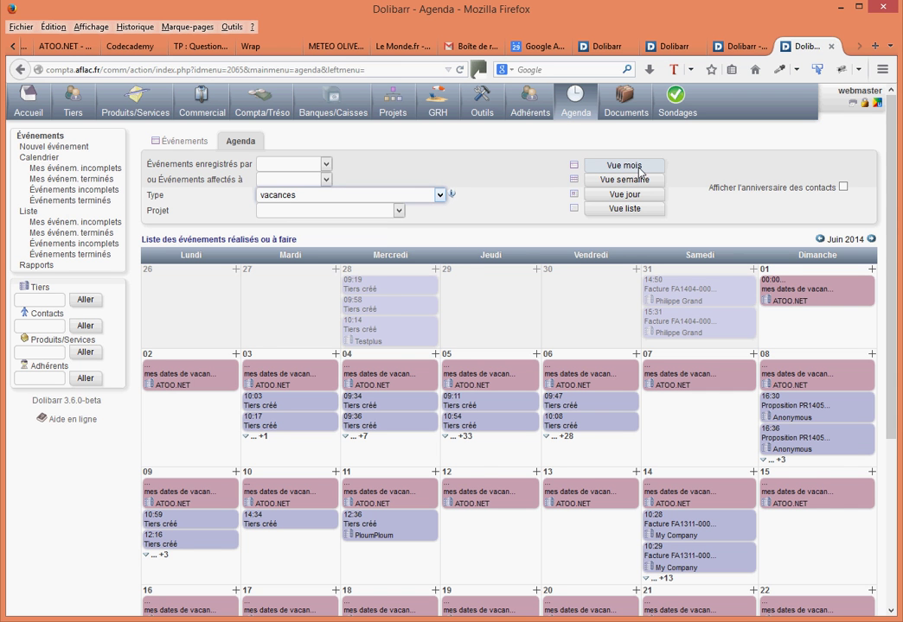
{"action": "left_click", "coordinate": [636, 166]}
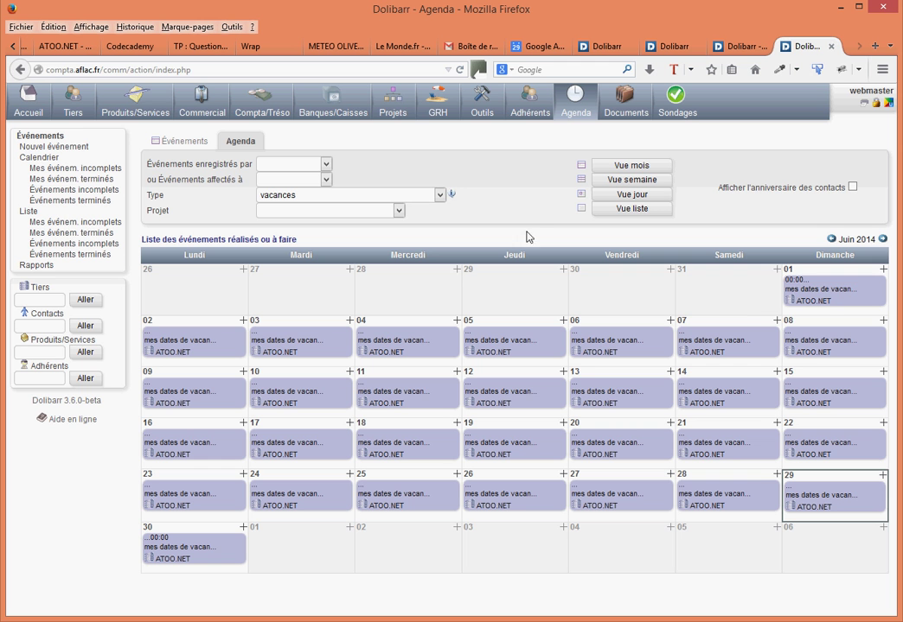
{"action": "left_click", "coordinate": [835, 294]}
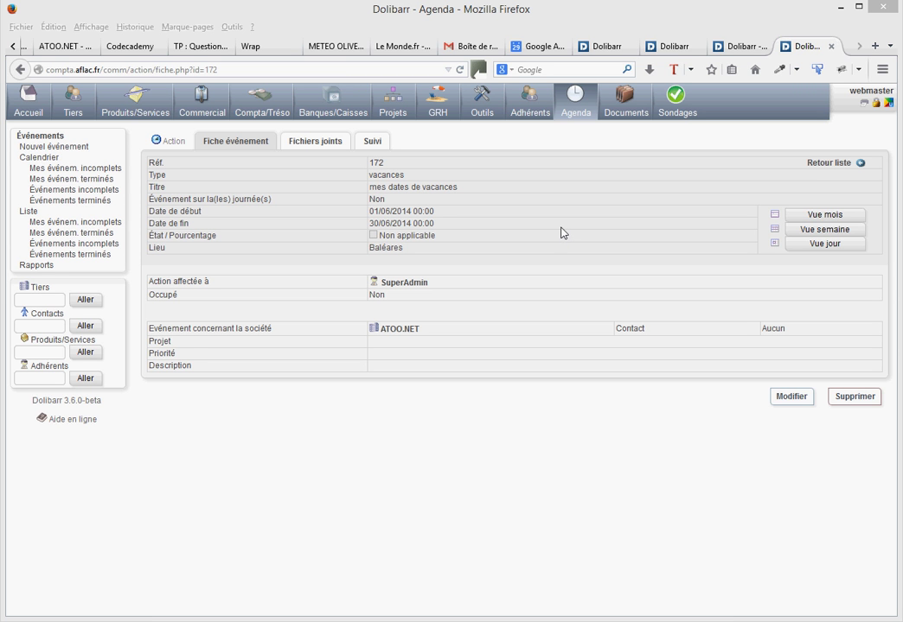
Step: Switch to Google Agenda and open the list of calendars in its settings
{"action": "left_click", "coordinate": [525, 49]}
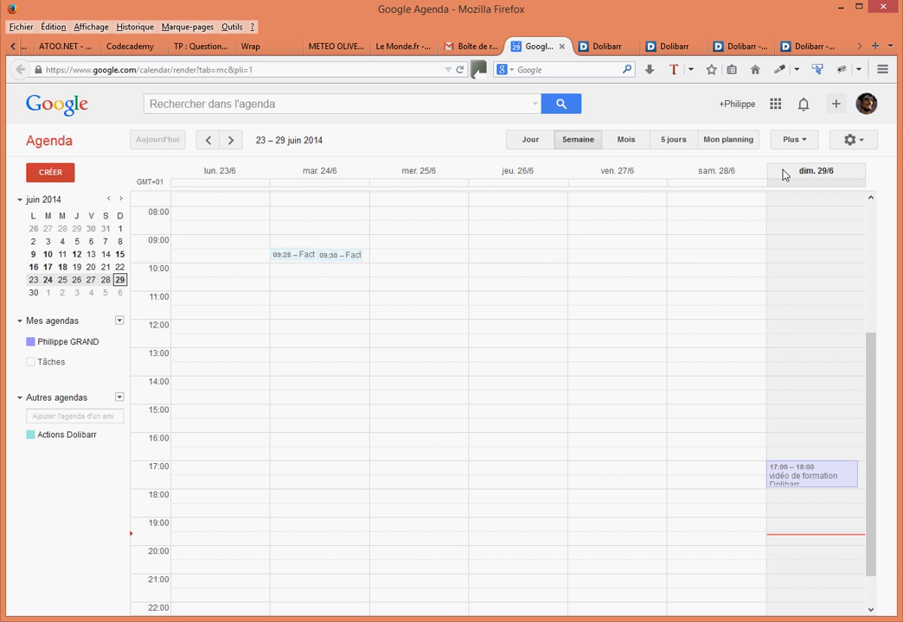
{"action": "left_click", "coordinate": [853, 141]}
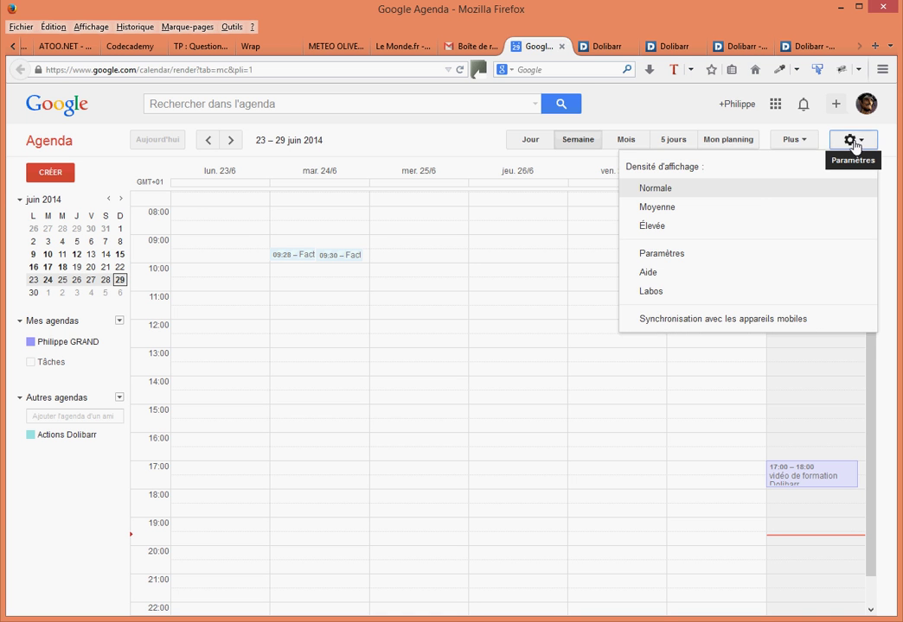
{"action": "left_click", "coordinate": [675, 258]}
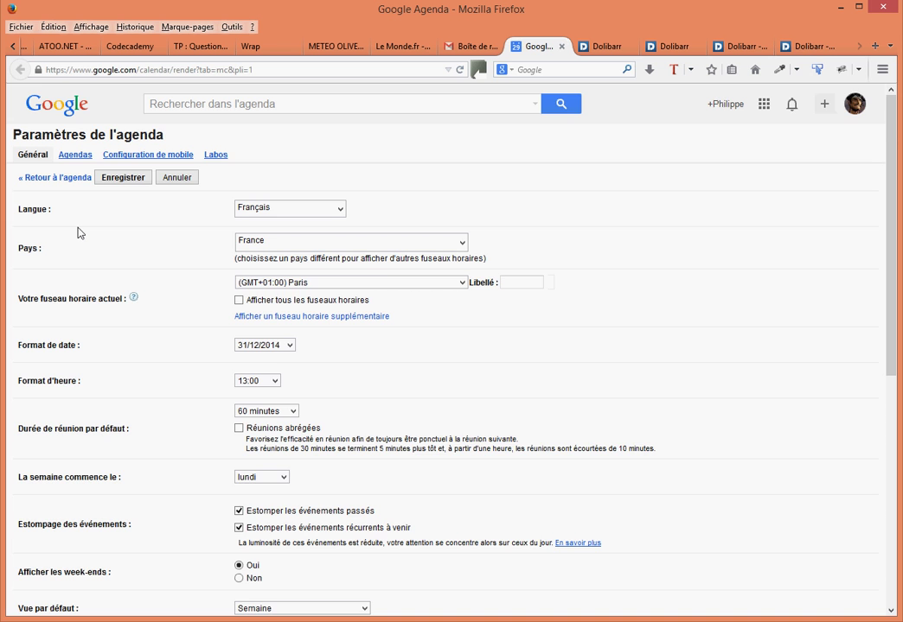
{"action": "scroll", "coordinate": [78, 232], "scroll_direction": "down", "scroll_amount": 2}
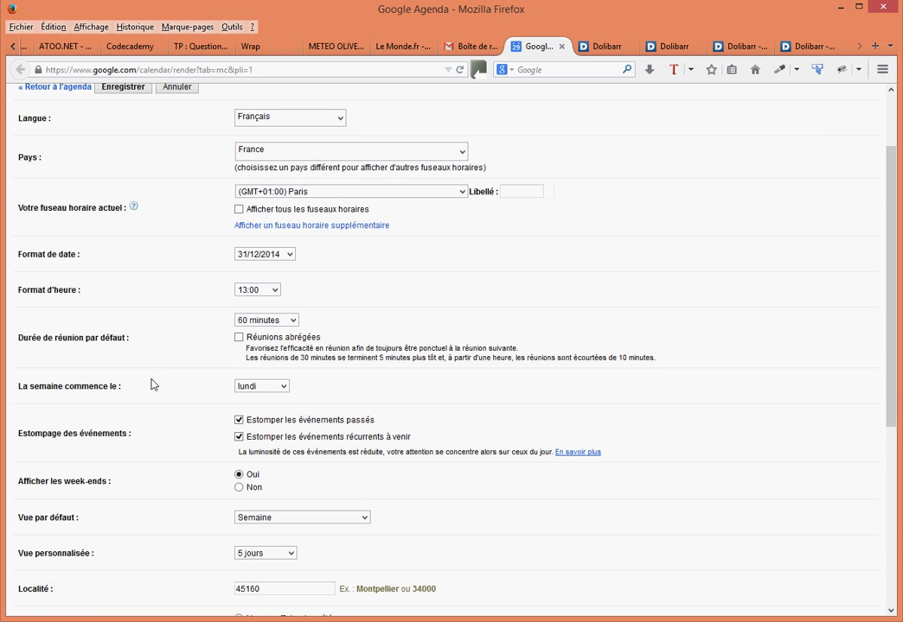
{"action": "scroll", "coordinate": [152, 384], "scroll_direction": "up", "scroll_amount": 2}
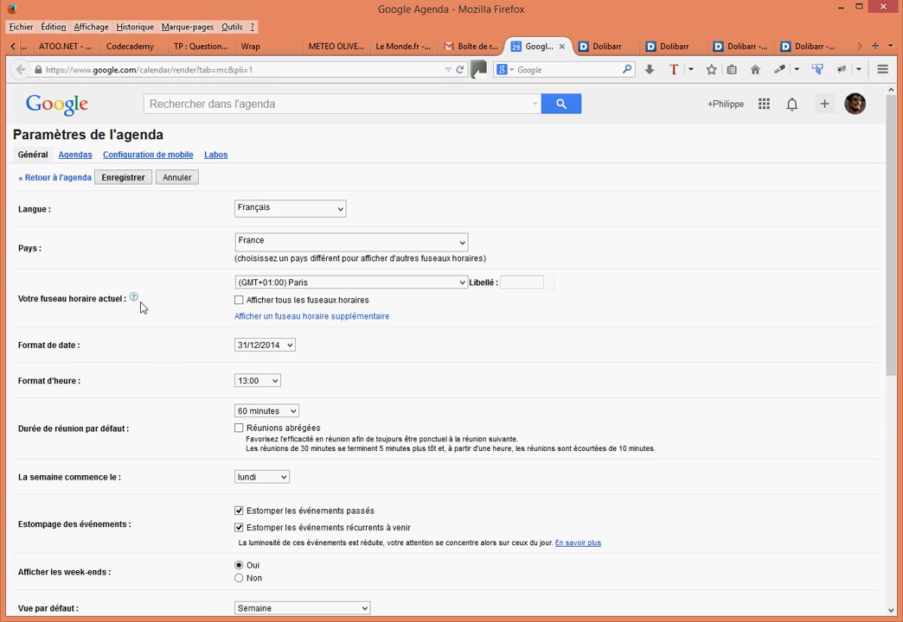
{"action": "left_click", "coordinate": [76, 155]}
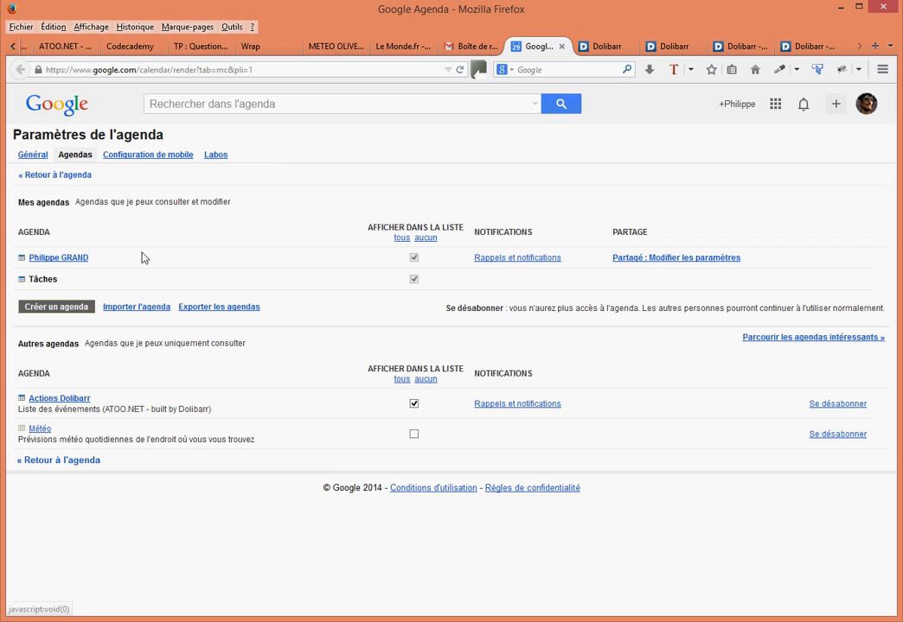
Step: Save the personal calendar's sharing settings with public access and confirm making its events public
{"action": "left_click", "coordinate": [663, 259]}
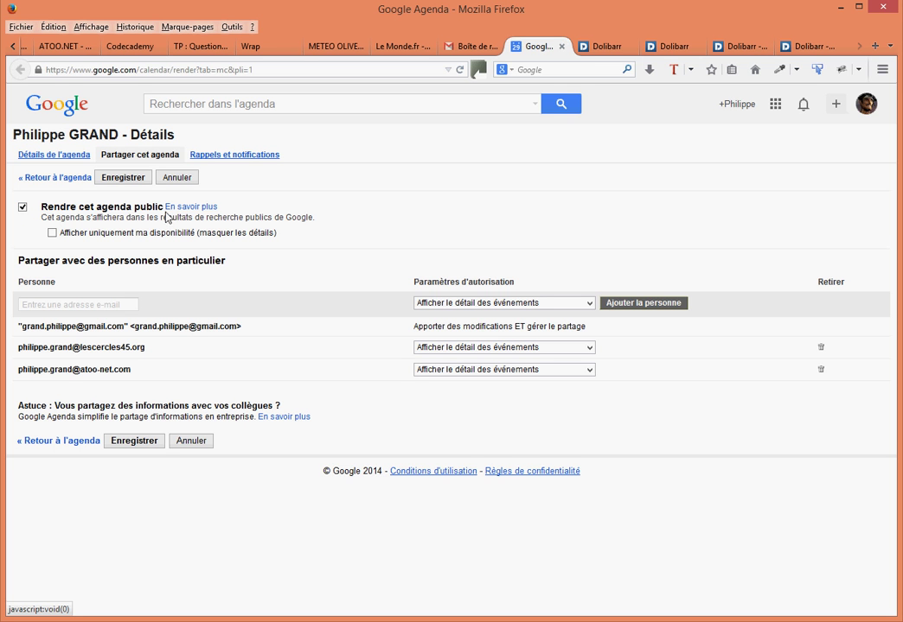
{"action": "left_click", "coordinate": [135, 180]}
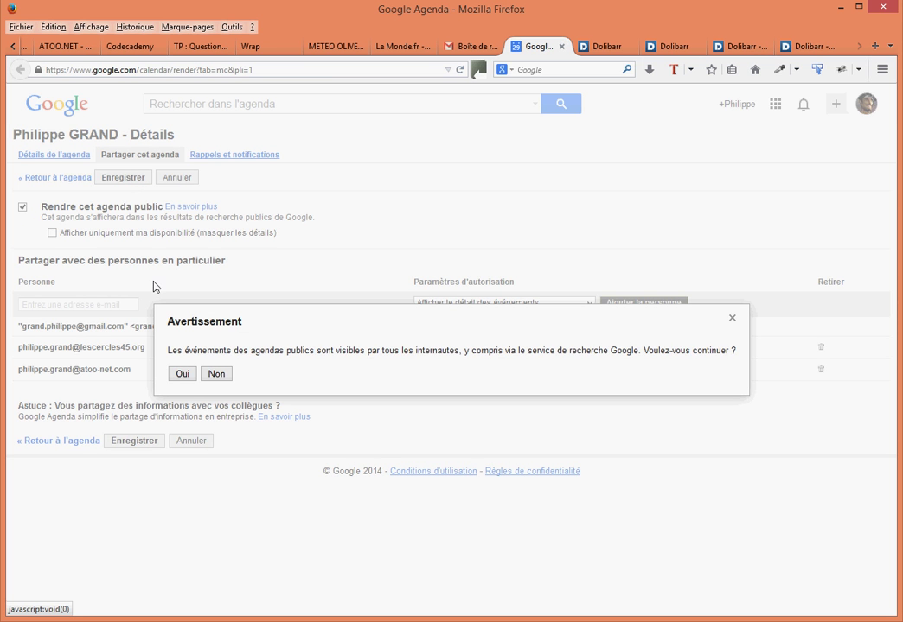
{"action": "left_click", "coordinate": [187, 376]}
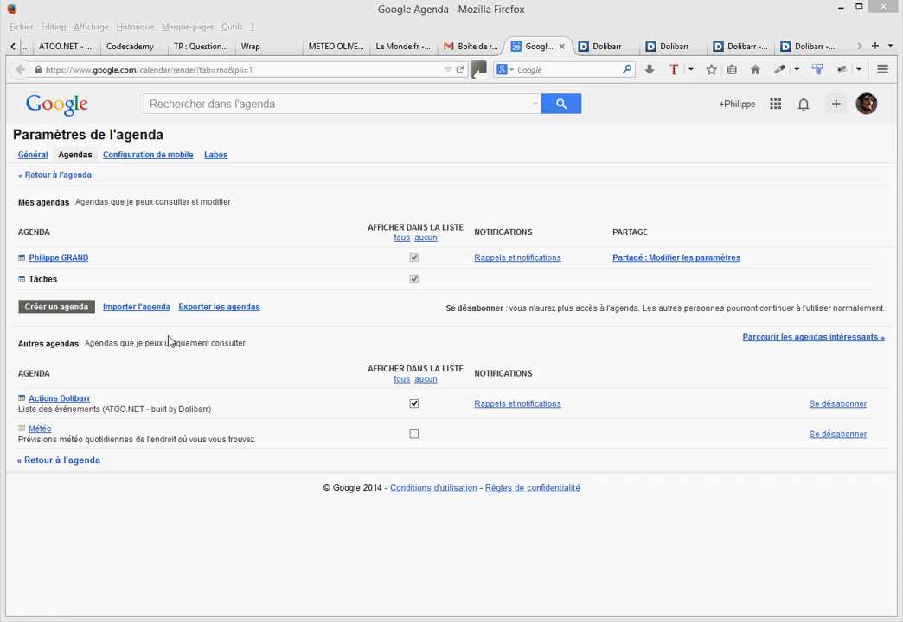
{"action": "left_click", "coordinate": [34, 158]}
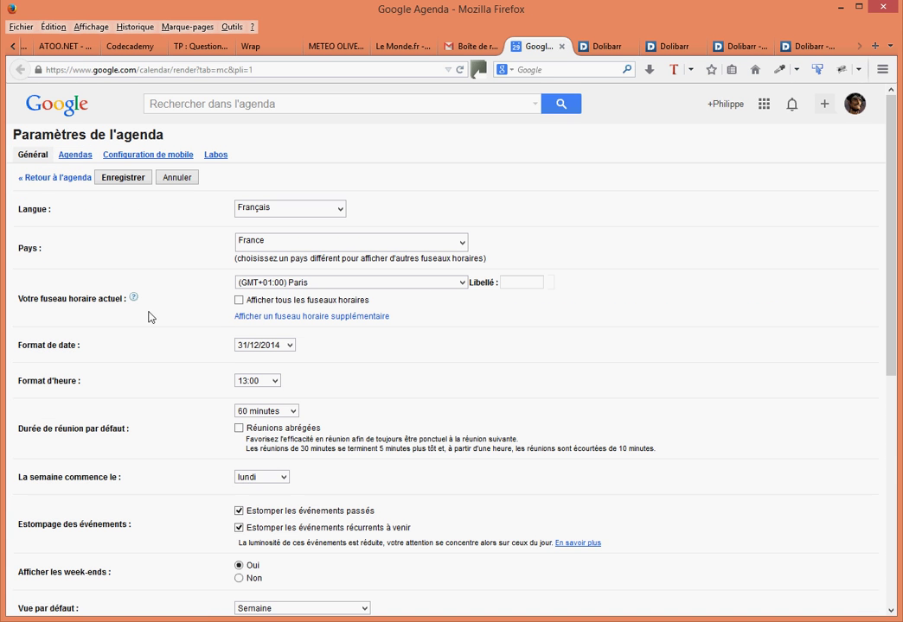
{"action": "scroll", "coordinate": [149, 318], "scroll_direction": "down", "scroll_amount": 3}
{"action": "scroll", "coordinate": [146, 294], "scroll_direction": "up", "scroll_amount": 3}
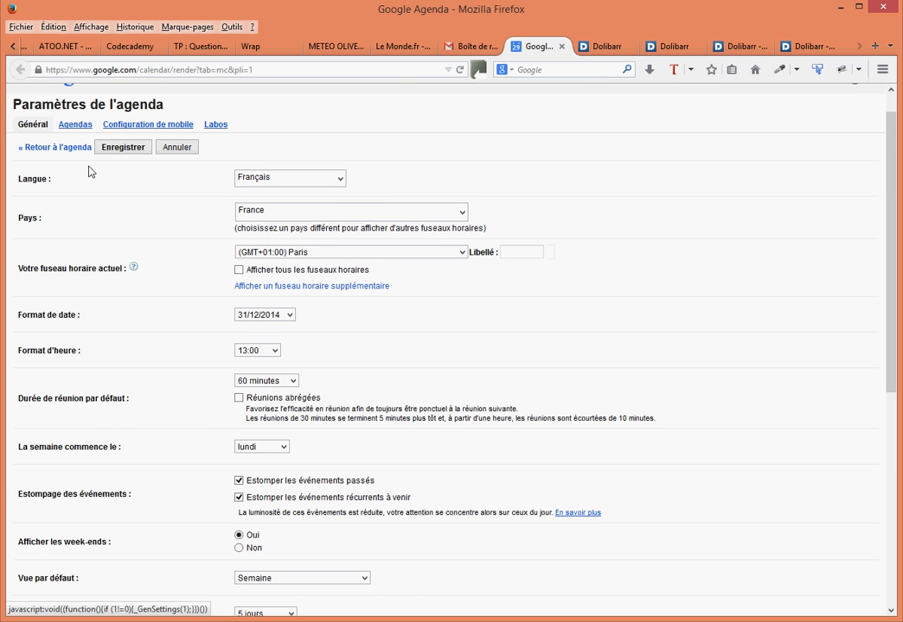
Step: Open the personal calendar's details from the calendar list and display its public ICAL address
{"action": "left_click", "coordinate": [75, 124]}
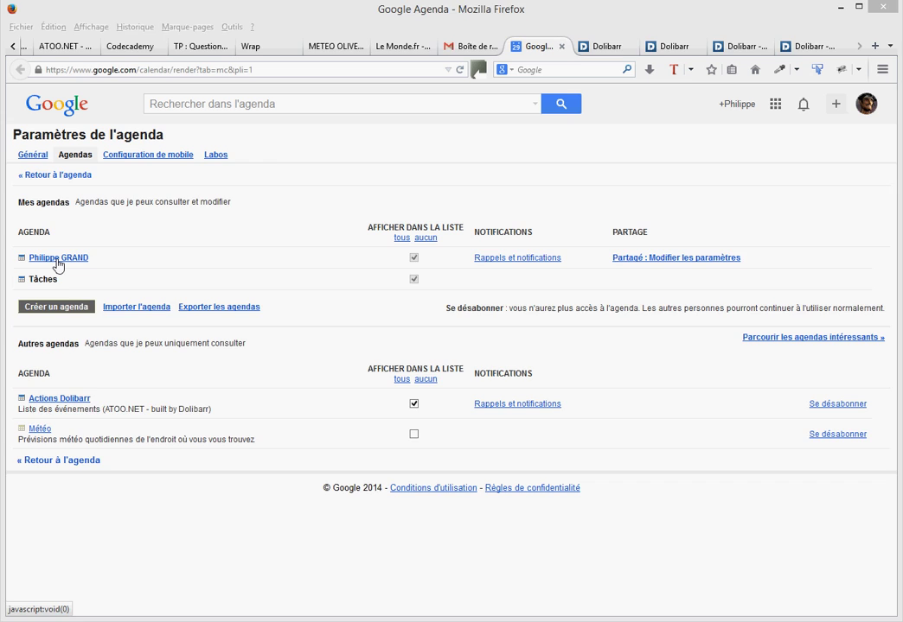
{"action": "left_click", "coordinate": [57, 259]}
{"action": "scroll", "coordinate": [207, 441], "scroll_direction": "down", "scroll_amount": 1}
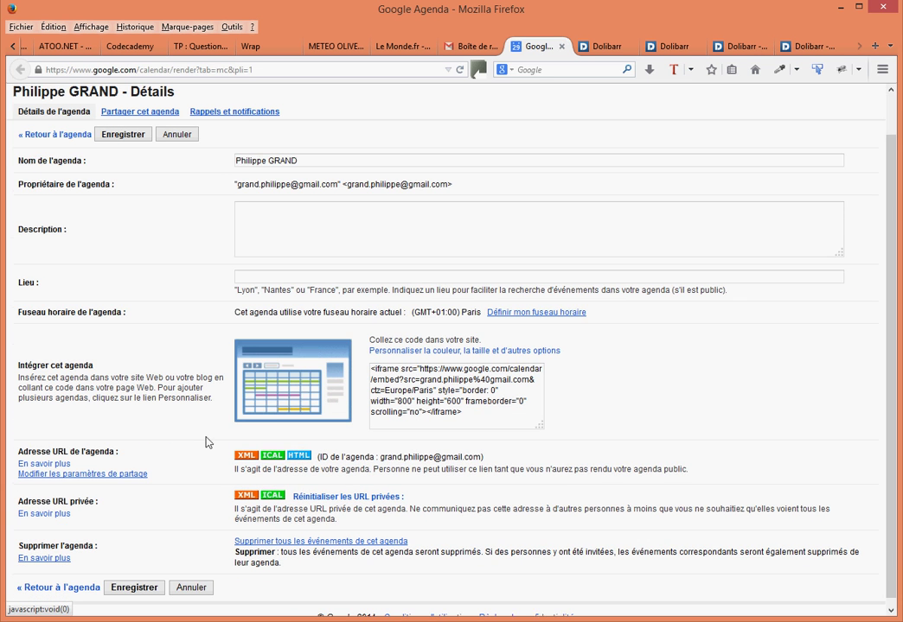
{"action": "left_click", "coordinate": [275, 452]}
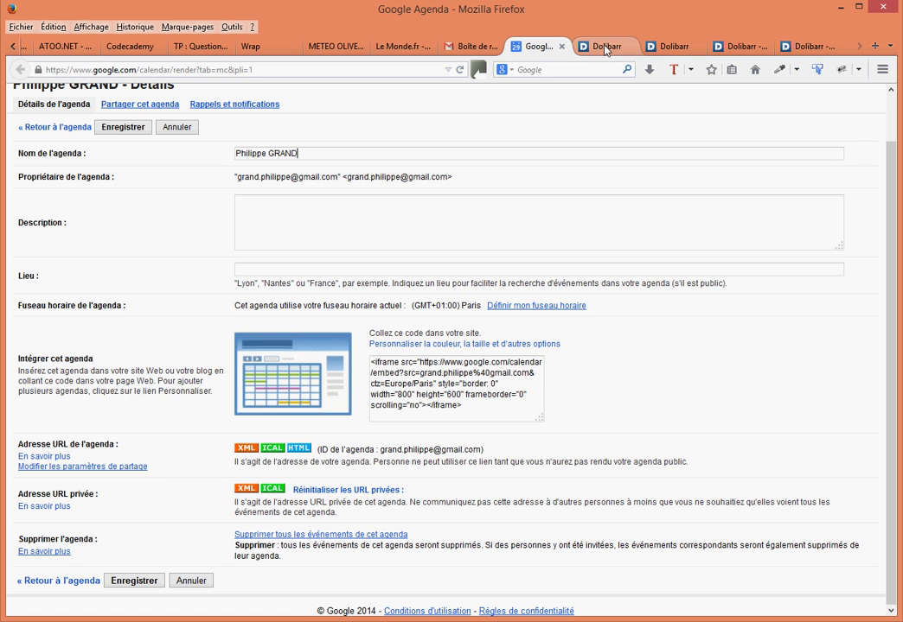
Step: Switch to Dolibarr and open the external calendar import settings of the Agenda module
{"action": "left_click", "coordinate": [788, 47]}
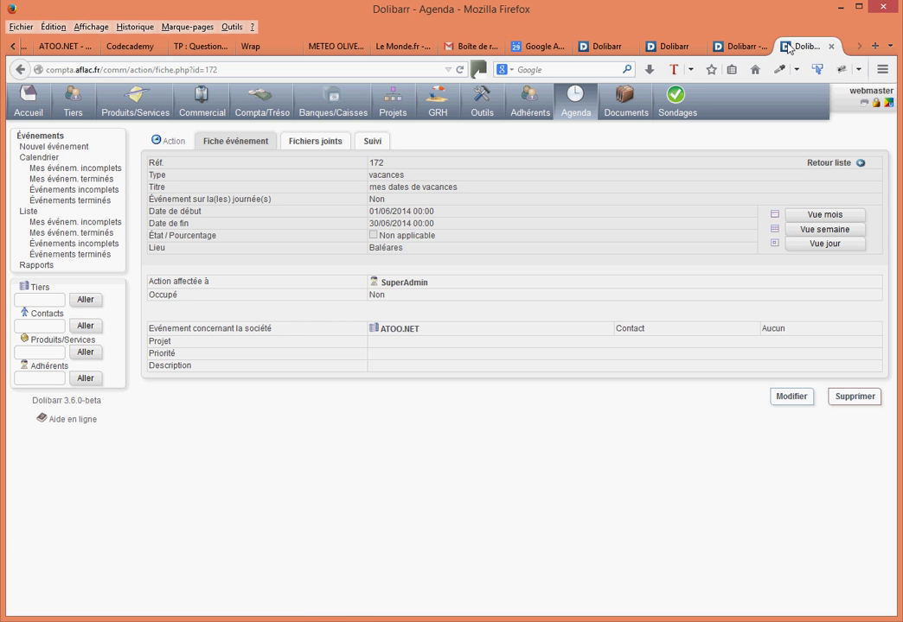
{"action": "left_click", "coordinate": [607, 48]}
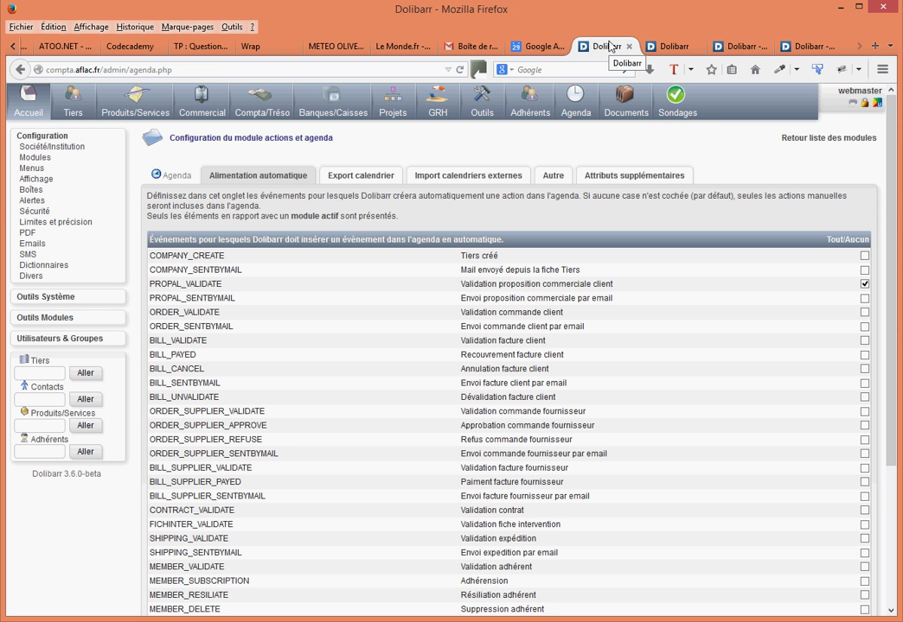
{"action": "left_click", "coordinate": [36, 159]}
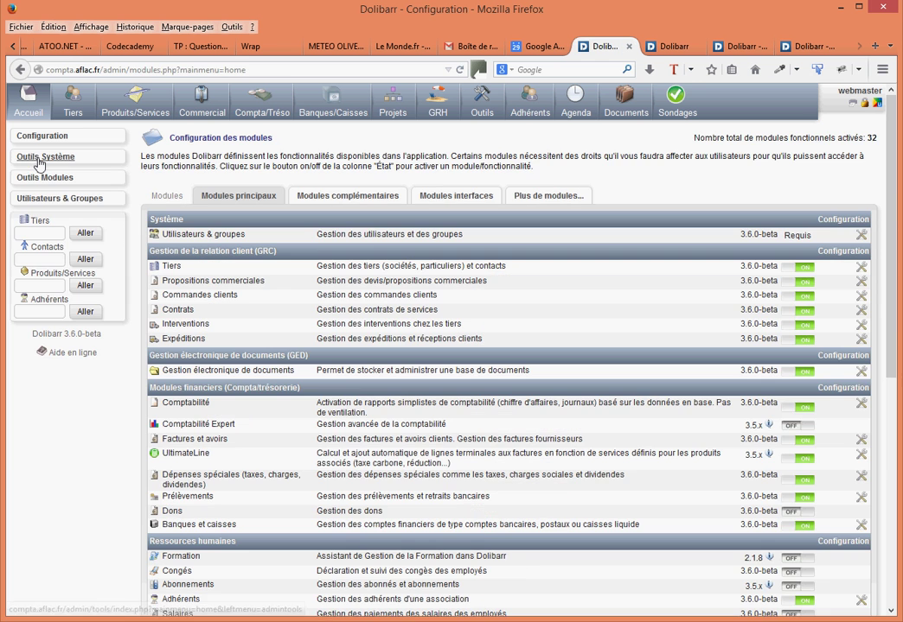
{"action": "left_click_drag", "start_coordinate": [889, 316], "coordinate": [899, 510]}
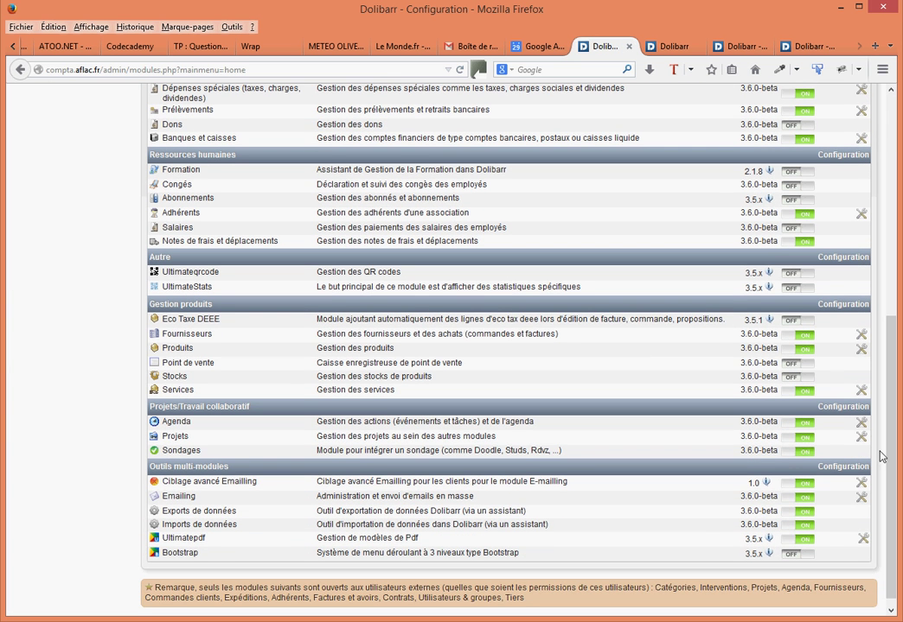
{"action": "left_click", "coordinate": [861, 424]}
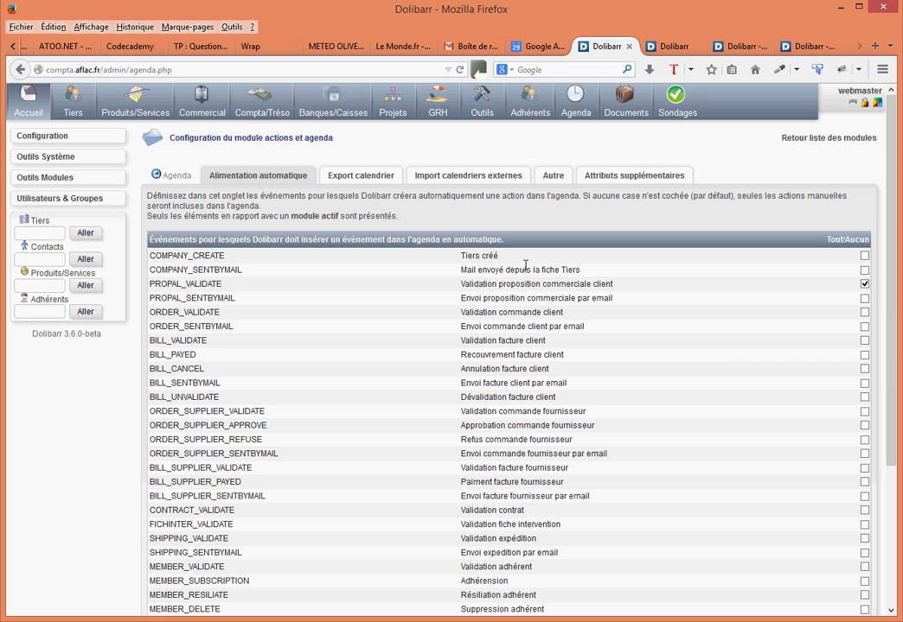
{"action": "left_click", "coordinate": [463, 179]}
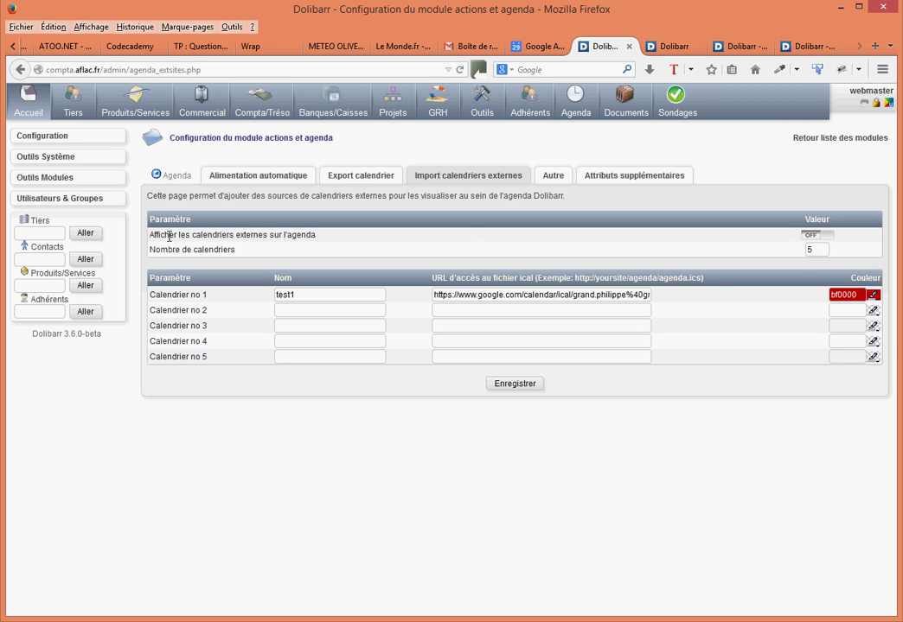
Step: Enable the display of external calendars on the agenda and save the import settings
{"action": "left_click", "coordinate": [811, 235]}
{"action": "left_click", "coordinate": [810, 236]}
{"action": "double_click", "coordinate": [821, 250]}
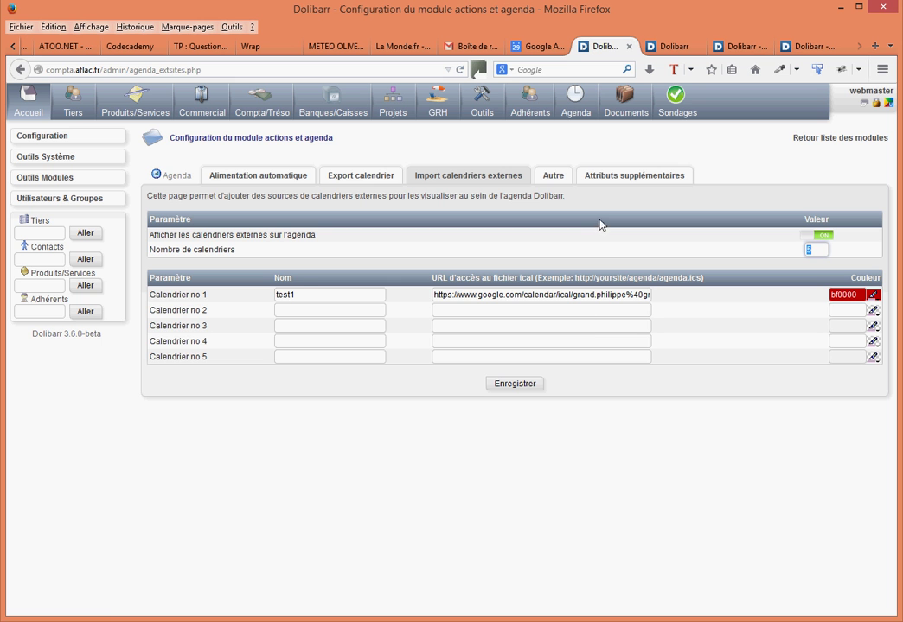
{"action": "left_click", "coordinate": [515, 387]}
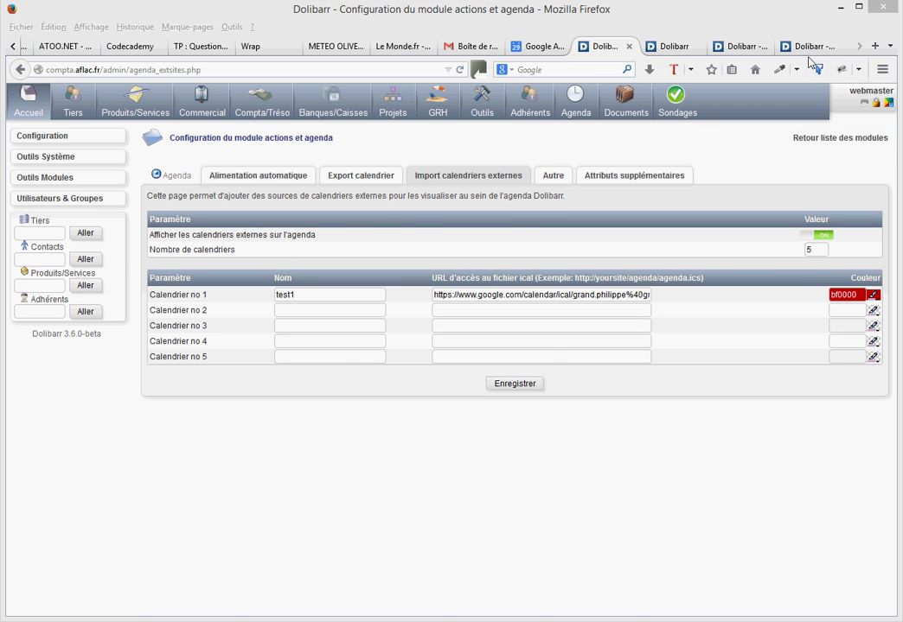
Step: Display Dolibarr's agenda in week view and examine the imported test1 calendar's event on 29 June 2014
{"action": "left_click", "coordinate": [806, 48]}
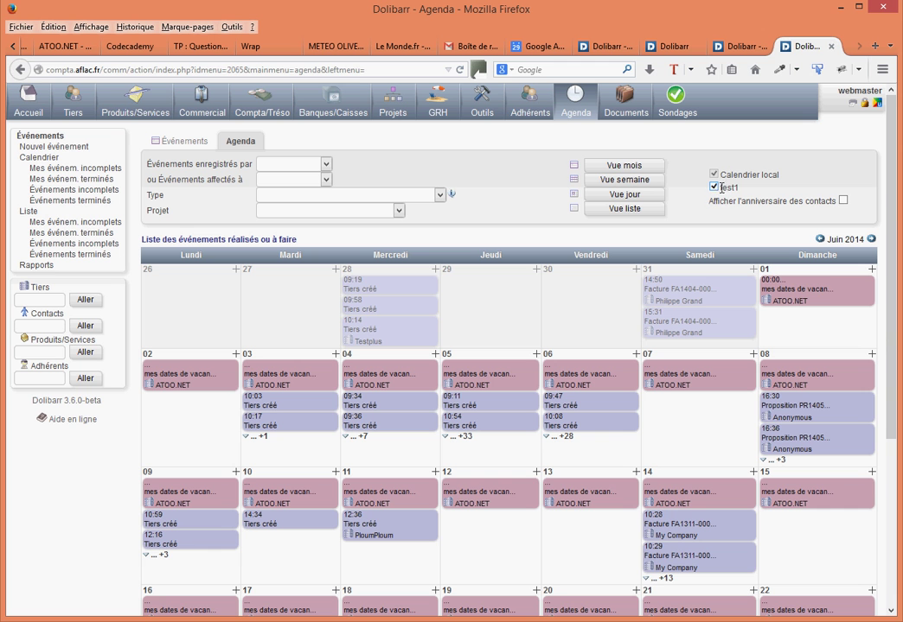
{"action": "left_click_drag", "start_coordinate": [722, 188], "coordinate": [779, 176]}
{"action": "left_click_drag", "start_coordinate": [719, 188], "coordinate": [741, 191]}
{"action": "left_click", "coordinate": [630, 210]}
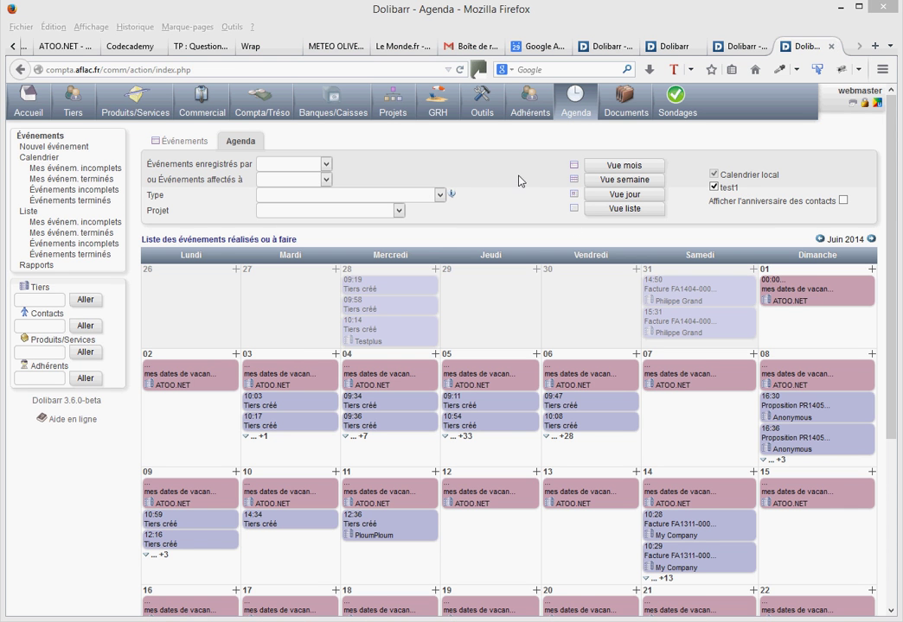
{"action": "left_click", "coordinate": [629, 181]}
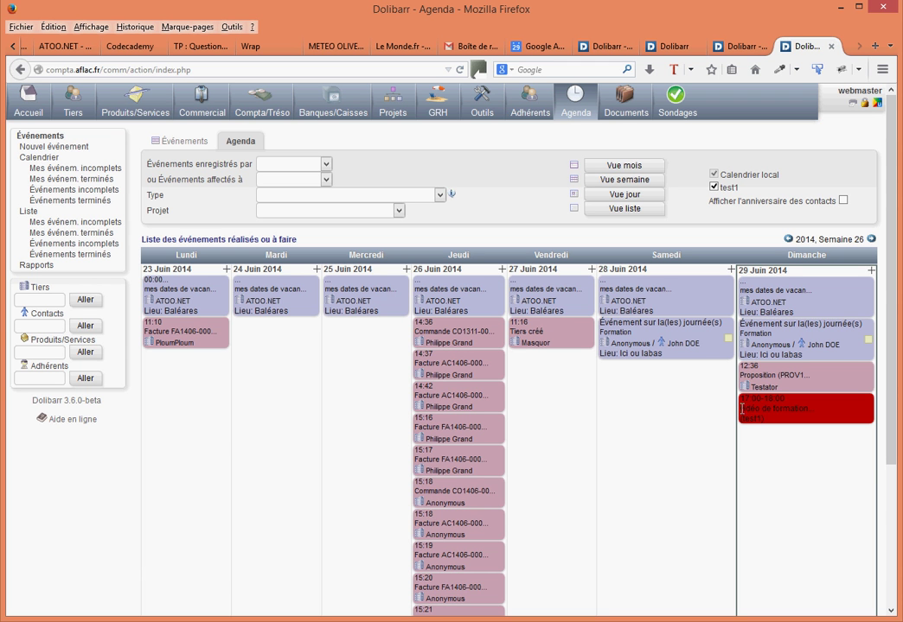
{"action": "left_click_drag", "start_coordinate": [741, 409], "coordinate": [793, 425]}
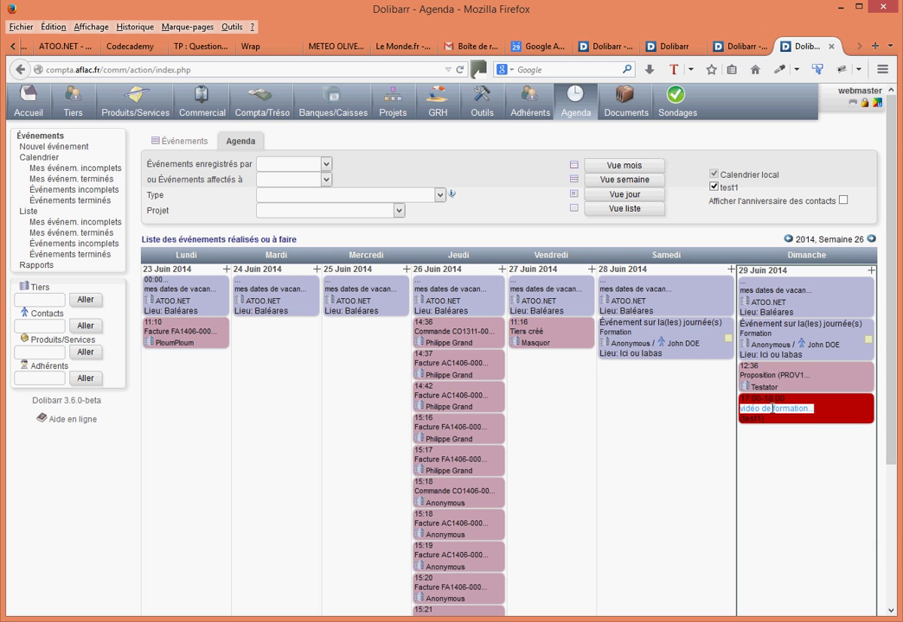
{"action": "left_click", "coordinate": [800, 406]}
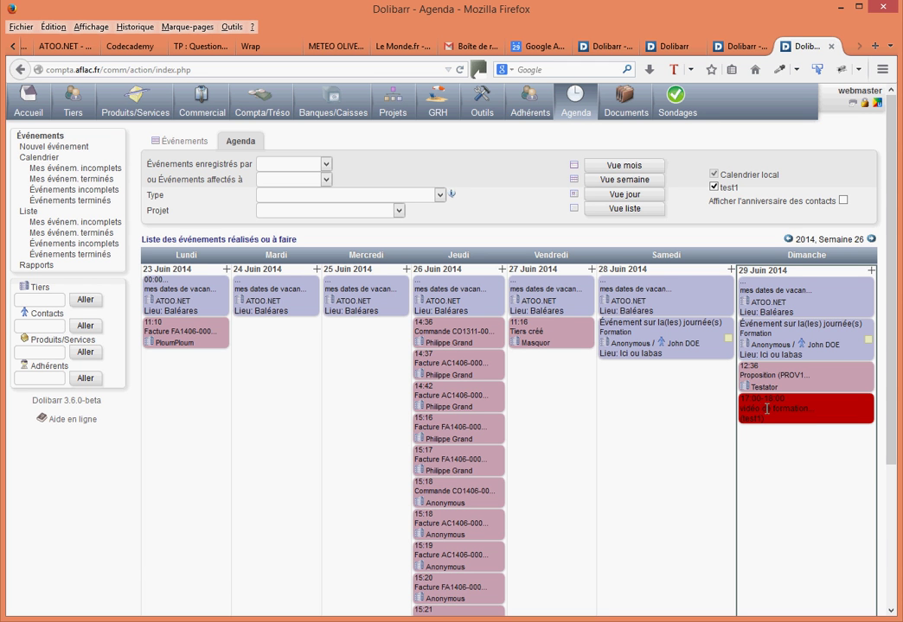
{"action": "left_click_drag", "start_coordinate": [742, 398], "coordinate": [773, 421]}
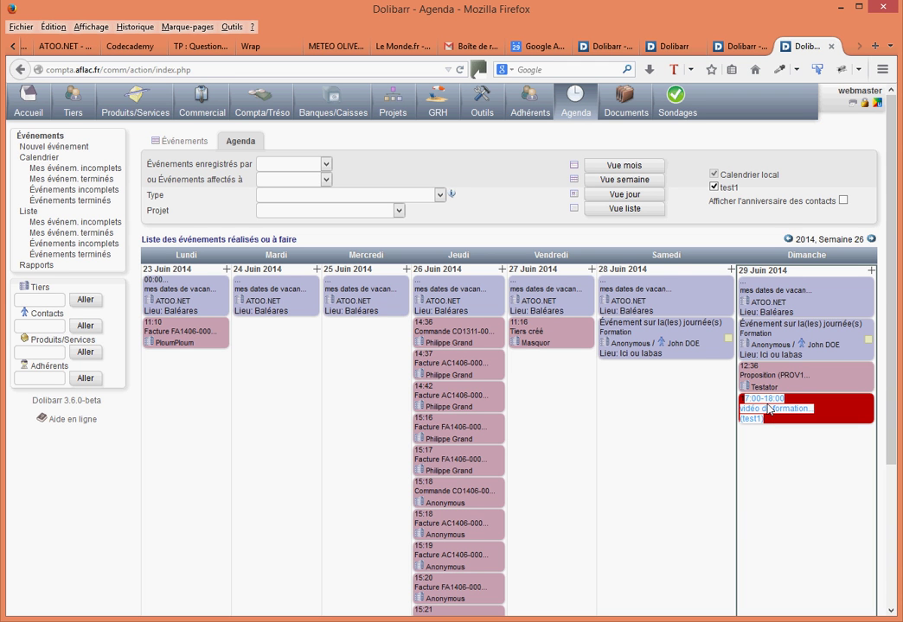
{"action": "left_click", "coordinate": [767, 410]}
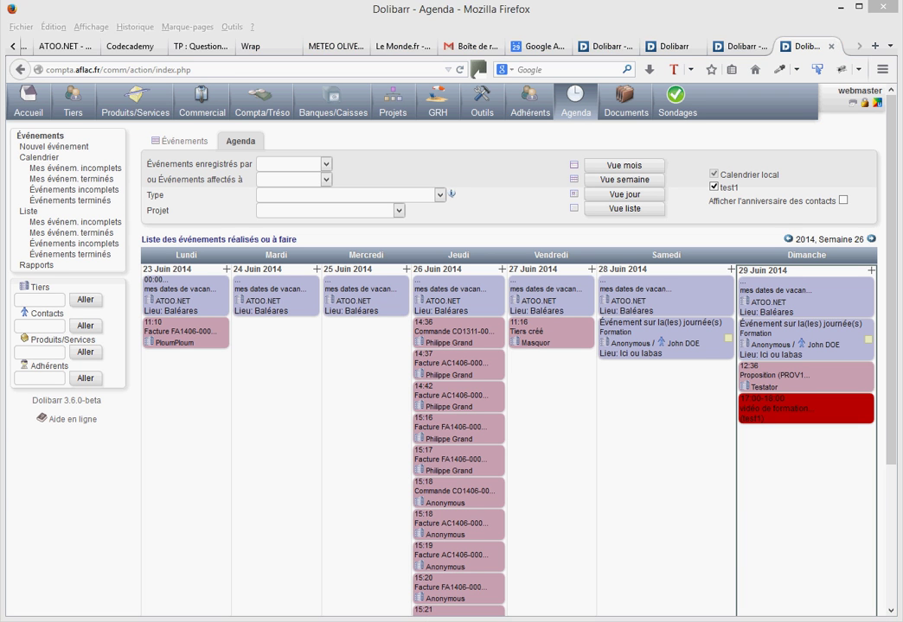